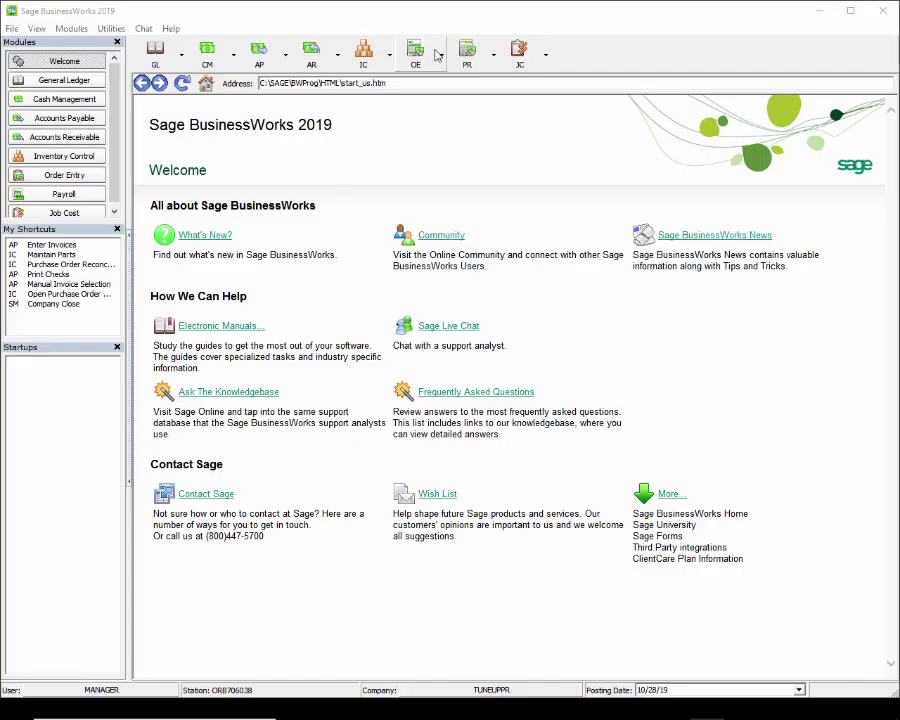
Open California's allowances, limits and rates in the payroll tax table maintenance
{"action": "left_click", "coordinate": [491, 60]}
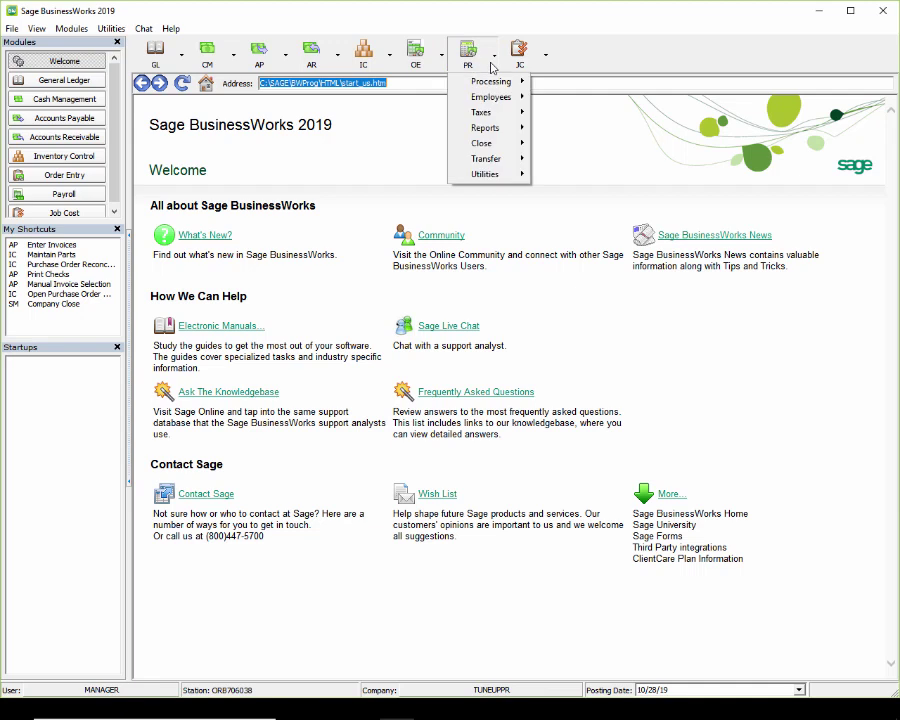
{"action": "mouse_move", "coordinate": [499, 116]}
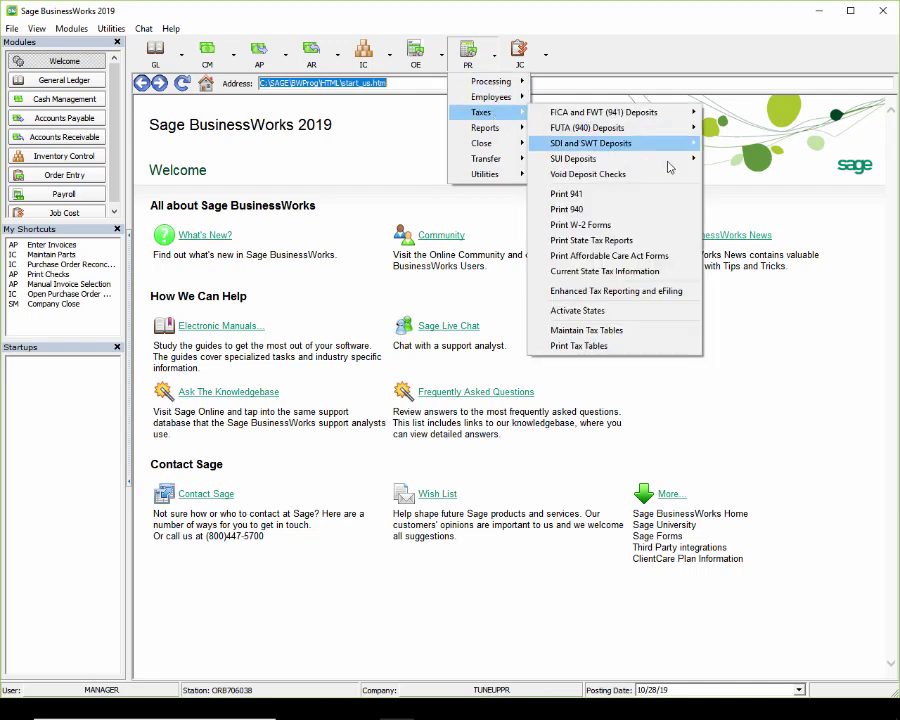
{"action": "left_click", "coordinate": [556, 329]}
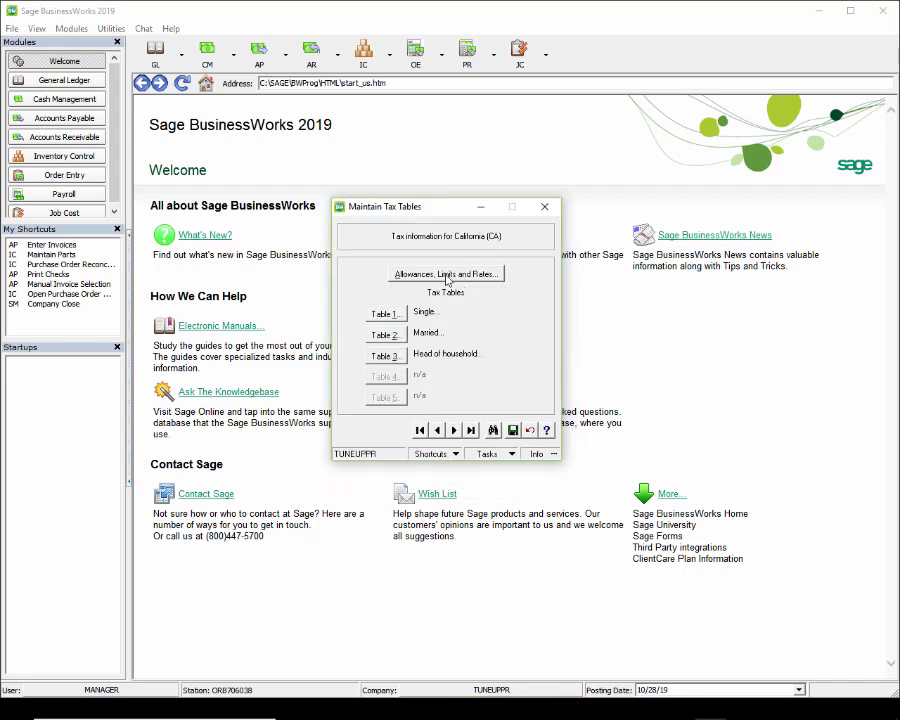
{"action": "left_click", "coordinate": [446, 276]}
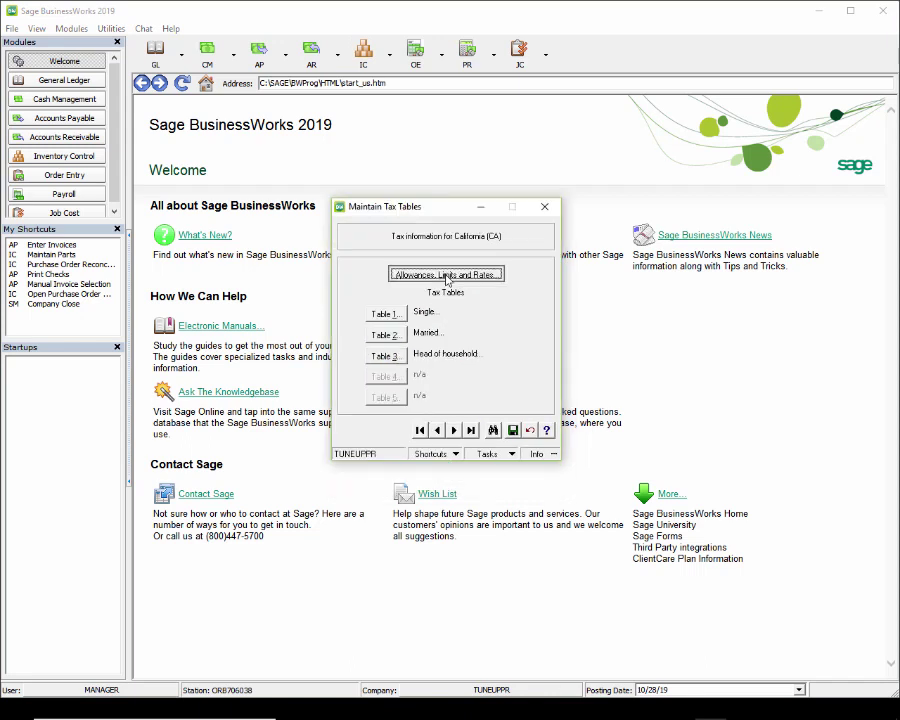
Set California's company SUI rate to 3.2 in the tax tables, accept the change and close tax table maintenance
{"action": "key", "text": "Tab"}
{"action": "key", "text": "Tab"}
{"action": "key", "text": "Tab"}
{"action": "left_click", "coordinate": [516, 255]}
{"action": "left_click", "coordinate": [561, 256]}
{"action": "double_click", "coordinate": [561, 256]}
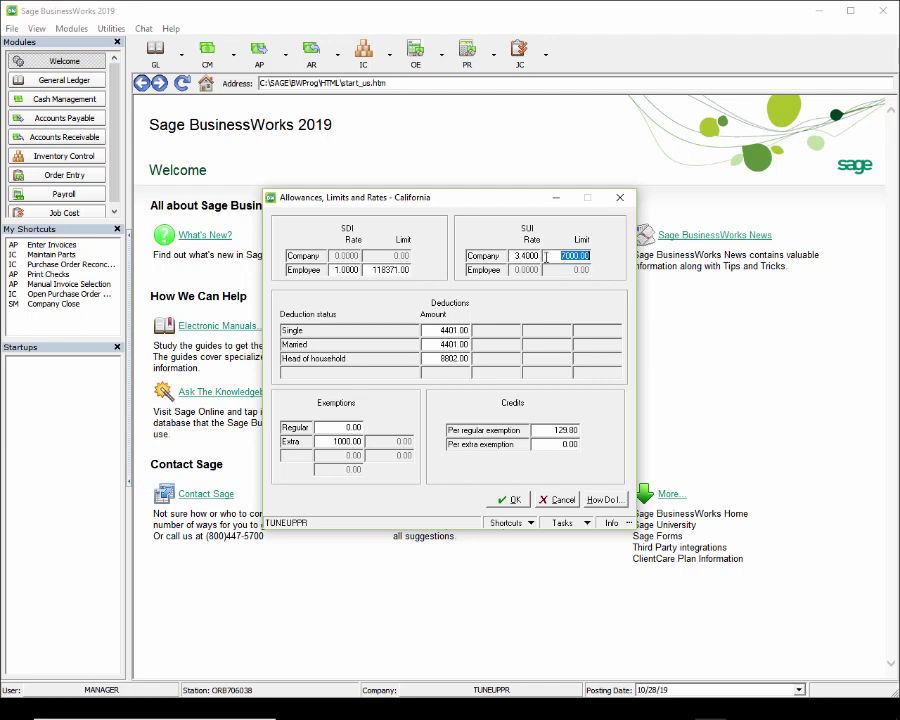
{"action": "left_click", "coordinate": [514, 255]}
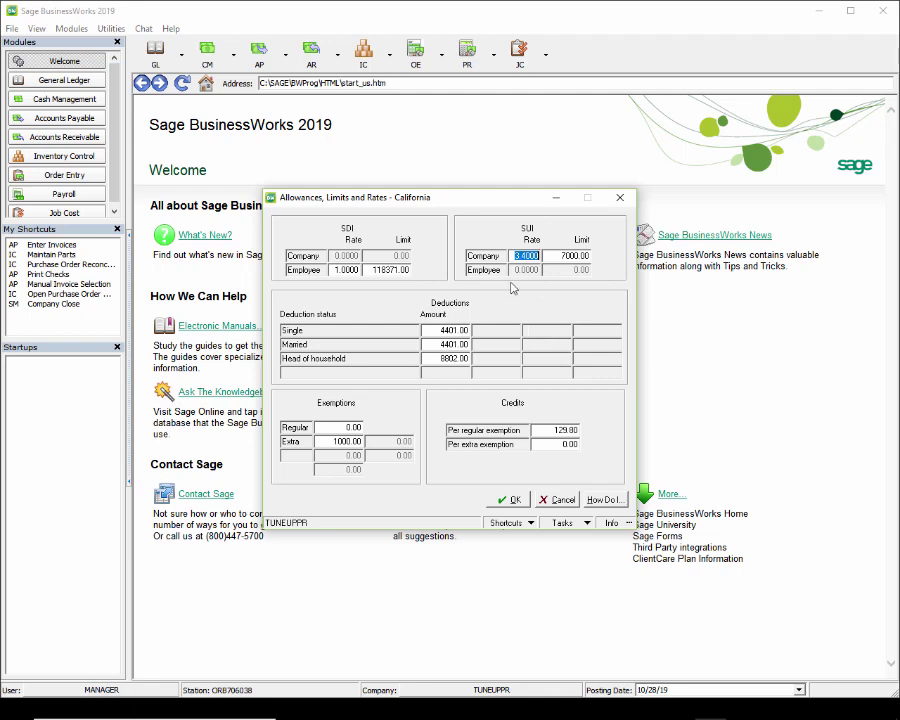
{"action": "type", "text": "3.2"}
{"action": "key", "text": "Return"}
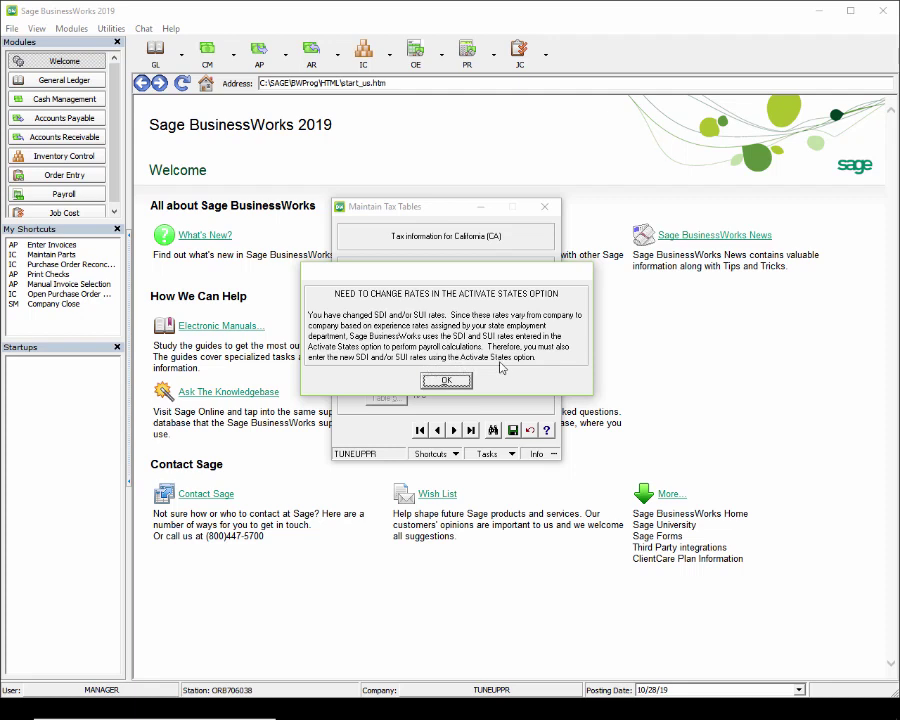
{"action": "left_click", "coordinate": [452, 383]}
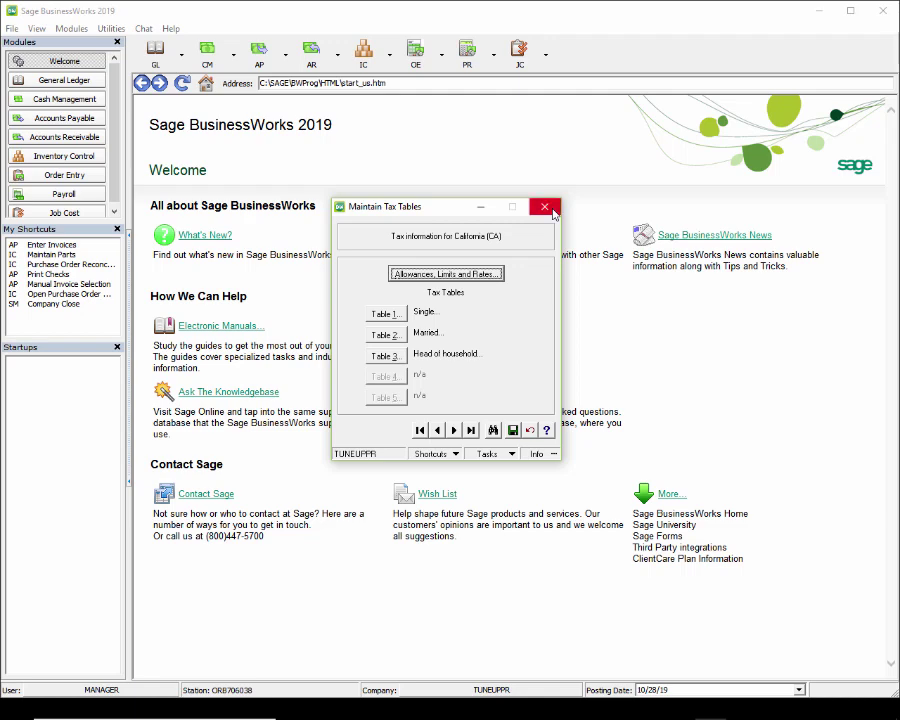
{"action": "left_click", "coordinate": [545, 206]}
Load California in the payroll option for activating states
{"action": "left_click", "coordinate": [487, 63]}
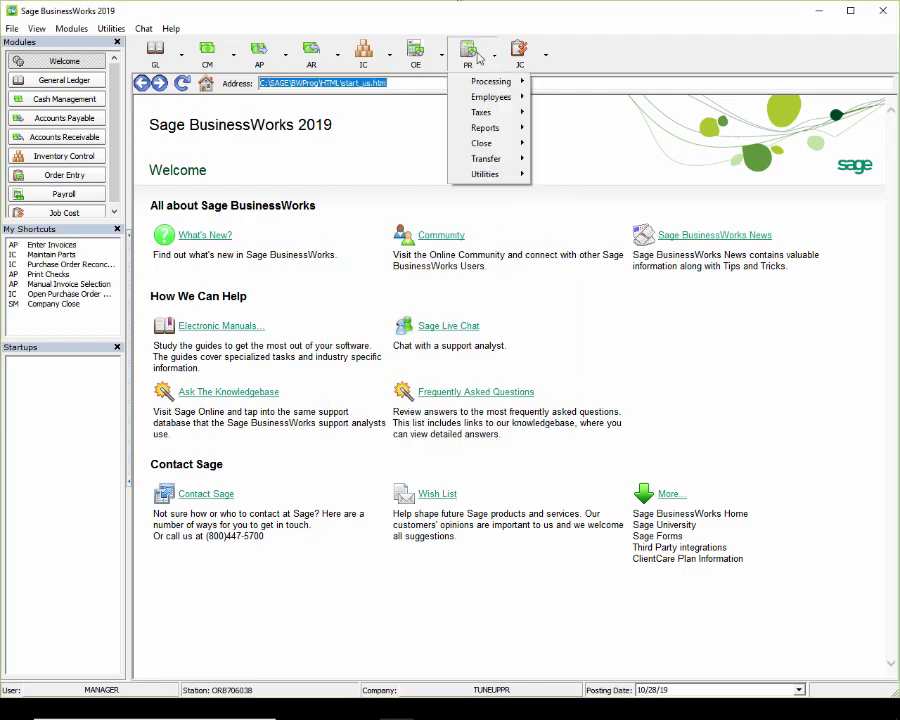
{"action": "mouse_move", "coordinate": [500, 112]}
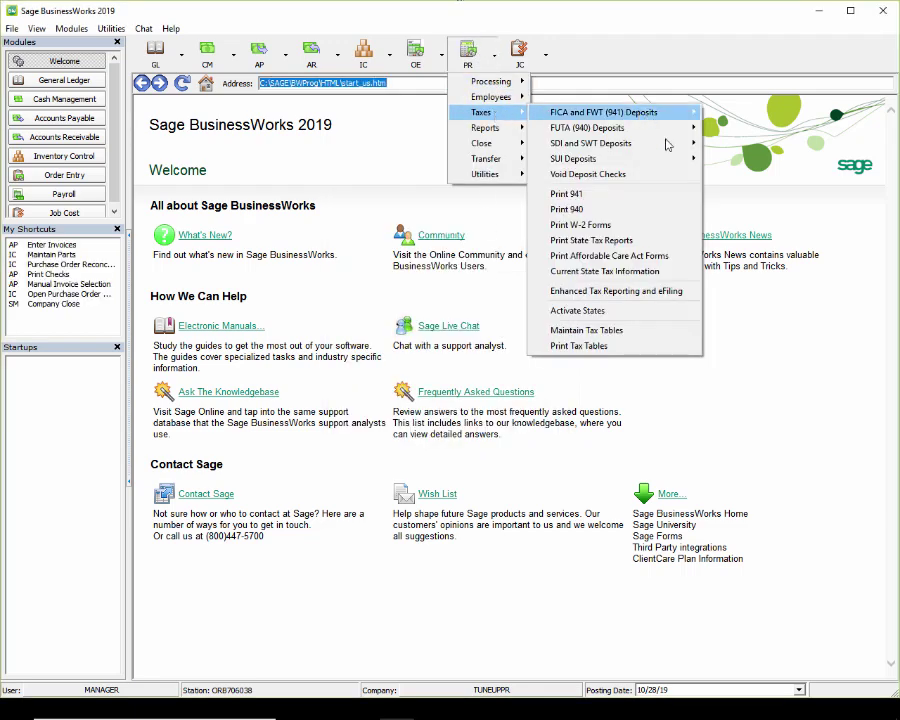
{"action": "left_click", "coordinate": [611, 313]}
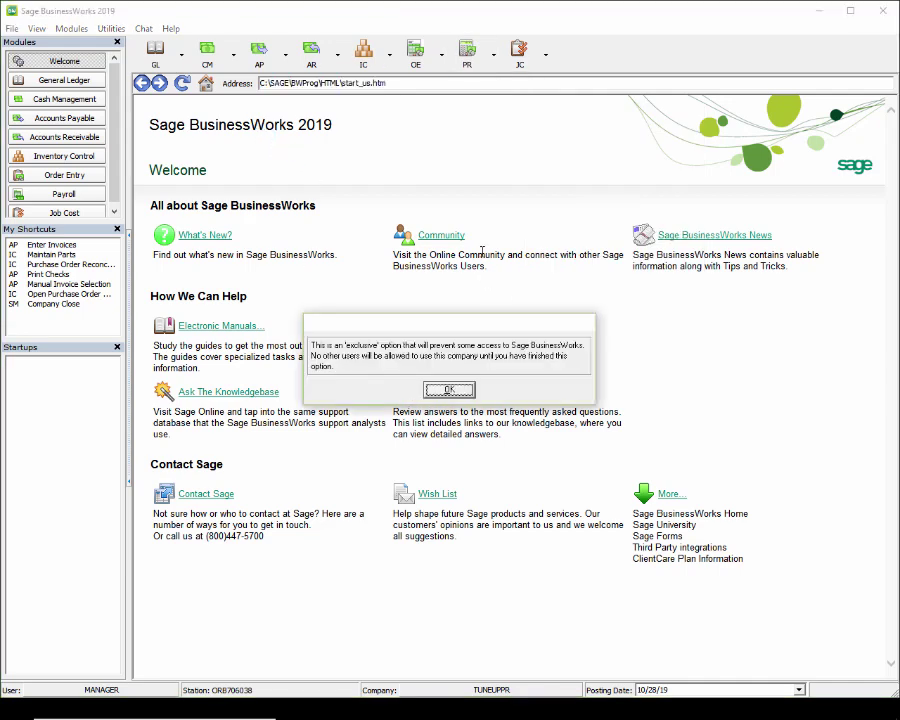
{"action": "left_click", "coordinate": [452, 390]}
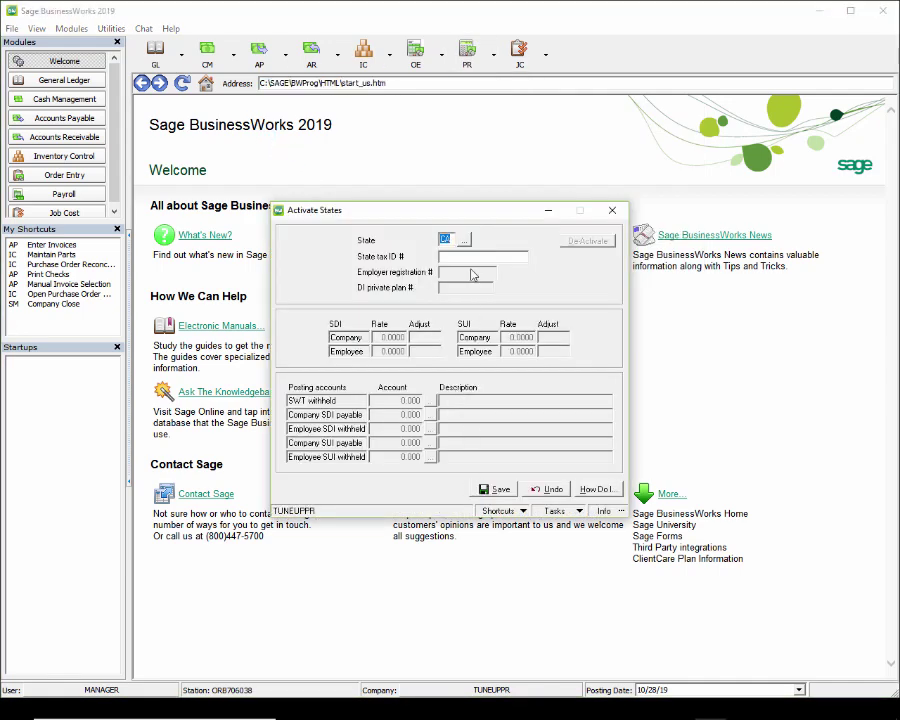
{"action": "left_click", "coordinate": [465, 240]}
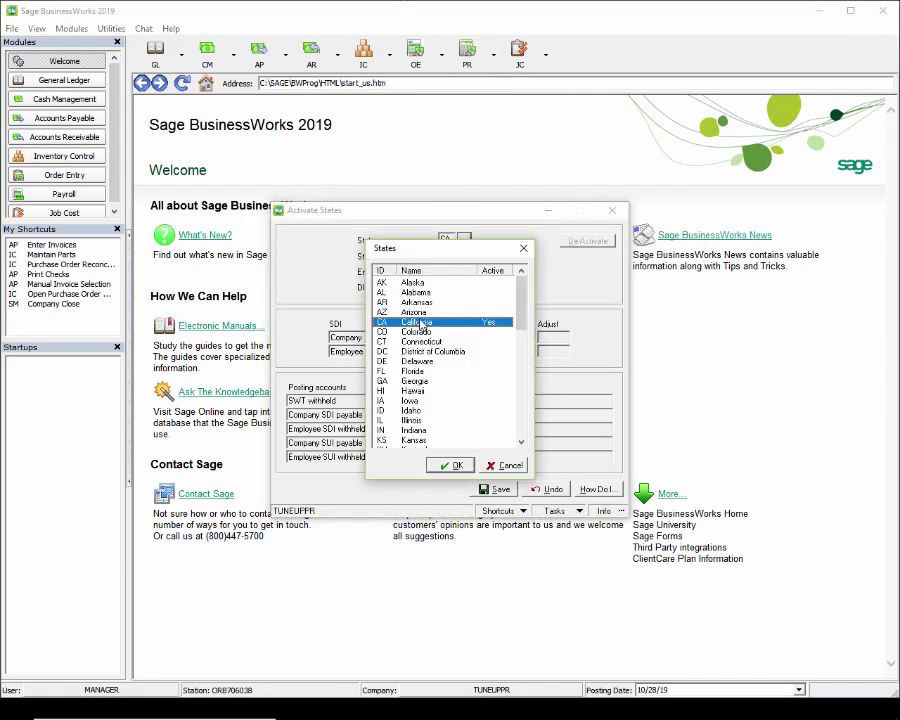
{"action": "left_click", "coordinate": [444, 465]}
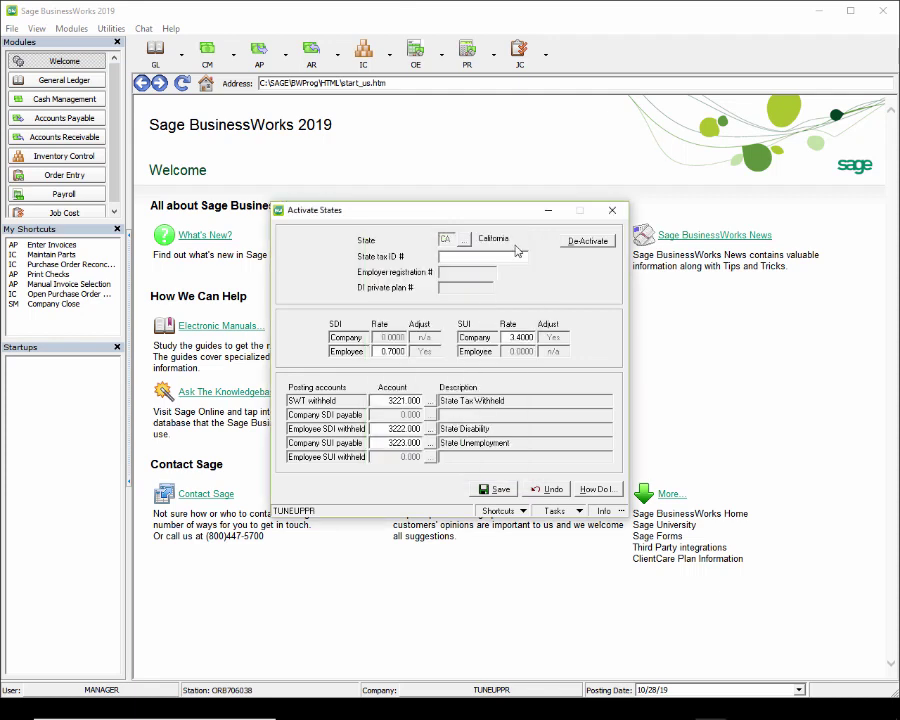
Set the company SUI rate for the activated state California to 3.2, save it and leave state activation
{"action": "left_click", "coordinate": [520, 337]}
{"action": "type", "text": "3.2"}
{"action": "key", "text": "shift+Tab"}
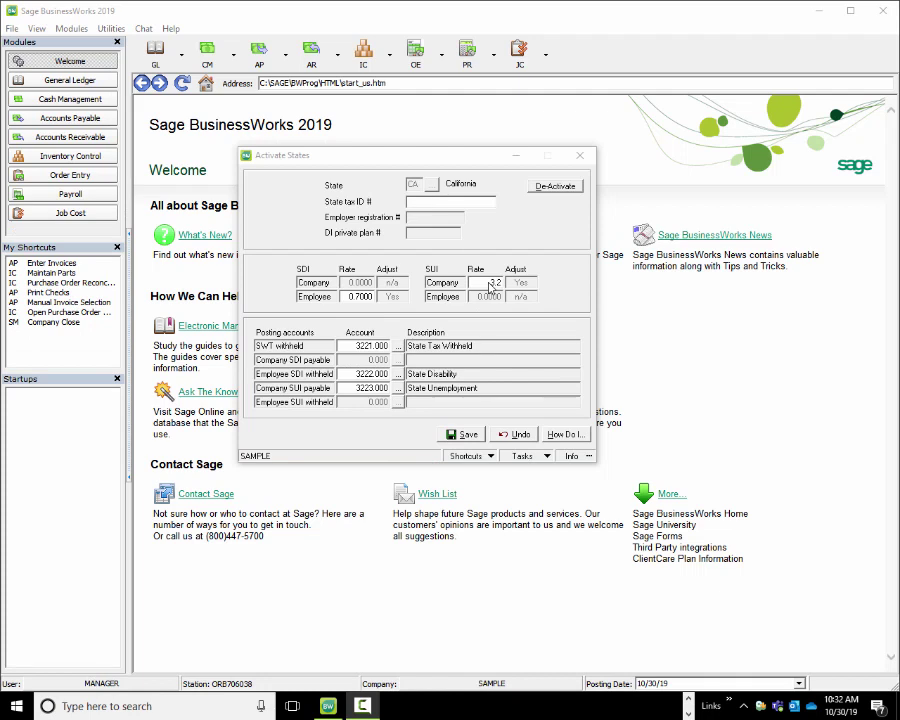
{"action": "left_click", "coordinate": [490, 284]}
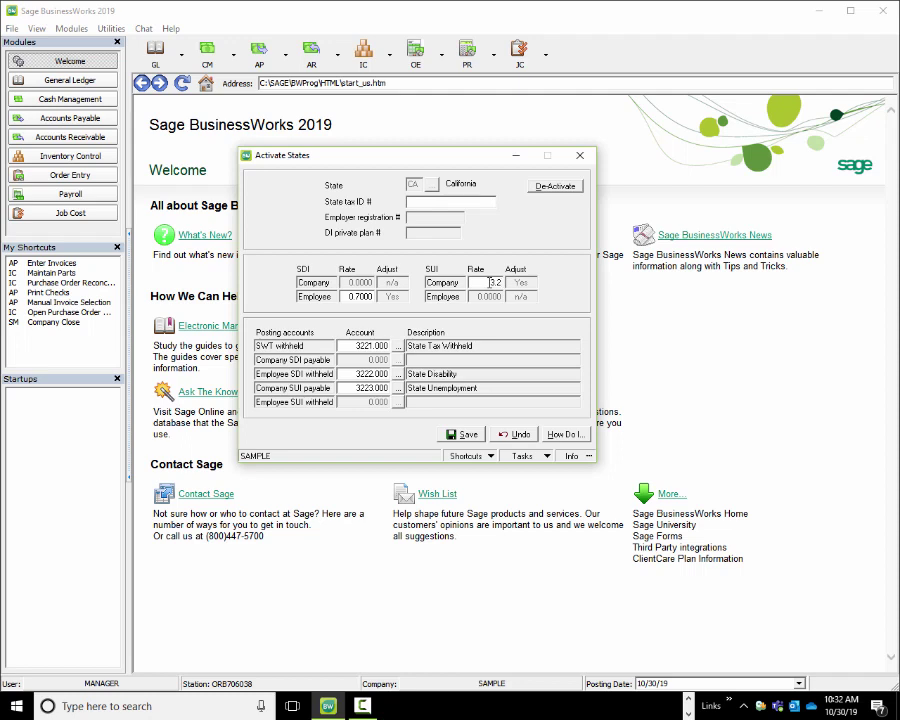
{"action": "double_click", "coordinate": [492, 283]}
{"action": "key", "text": "F10"}
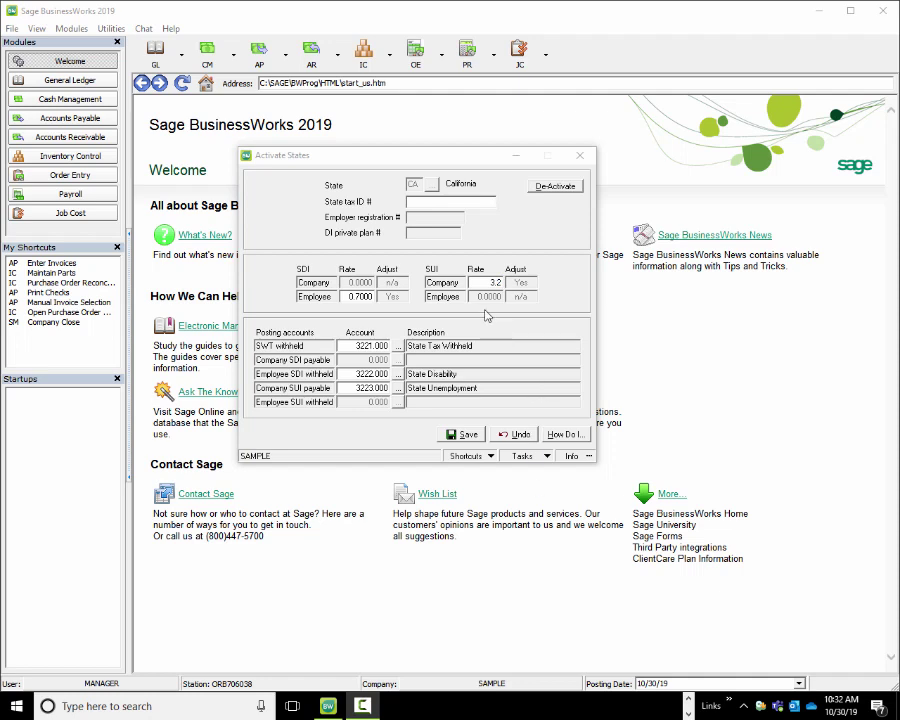
{"action": "left_click", "coordinate": [489, 320]}
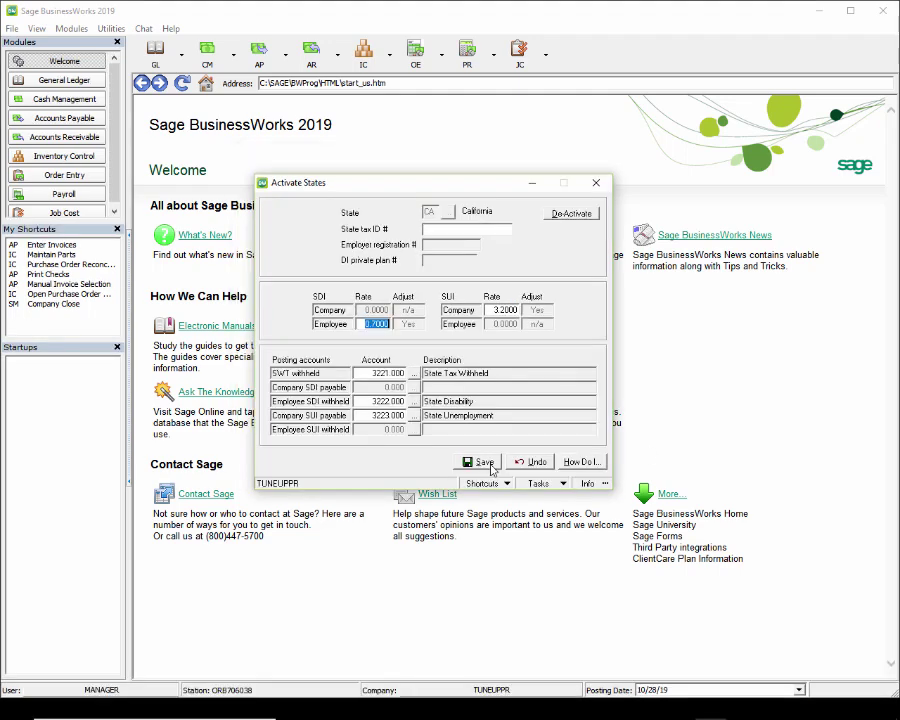
{"action": "left_click", "coordinate": [485, 462]}
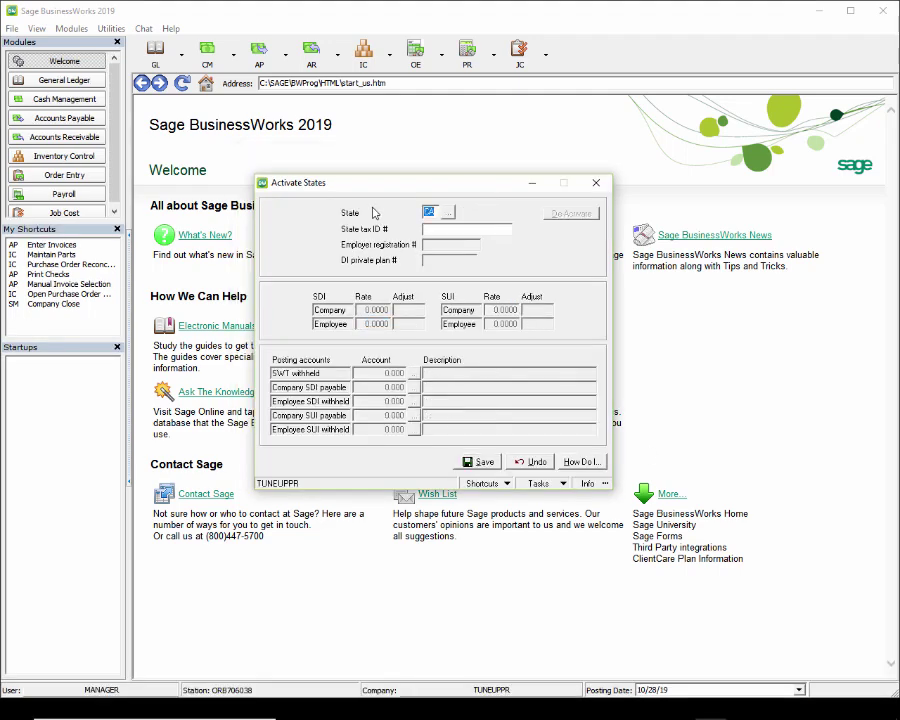
{"action": "key", "text": "Escape"}
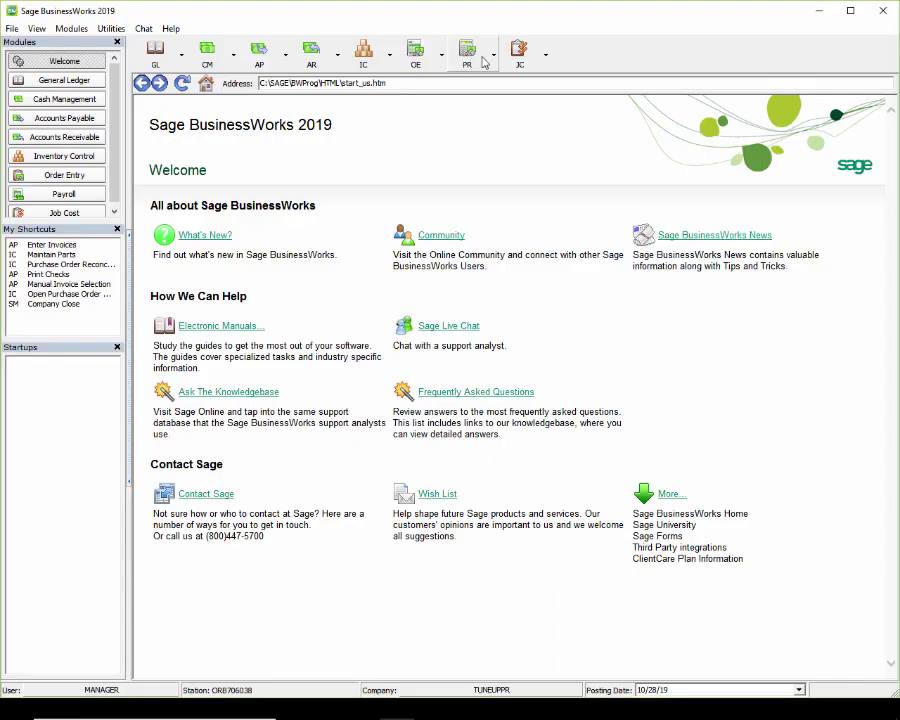
Open the 125 Plan record in payroll deduction maintenance
{"action": "left_click", "coordinate": [484, 60]}
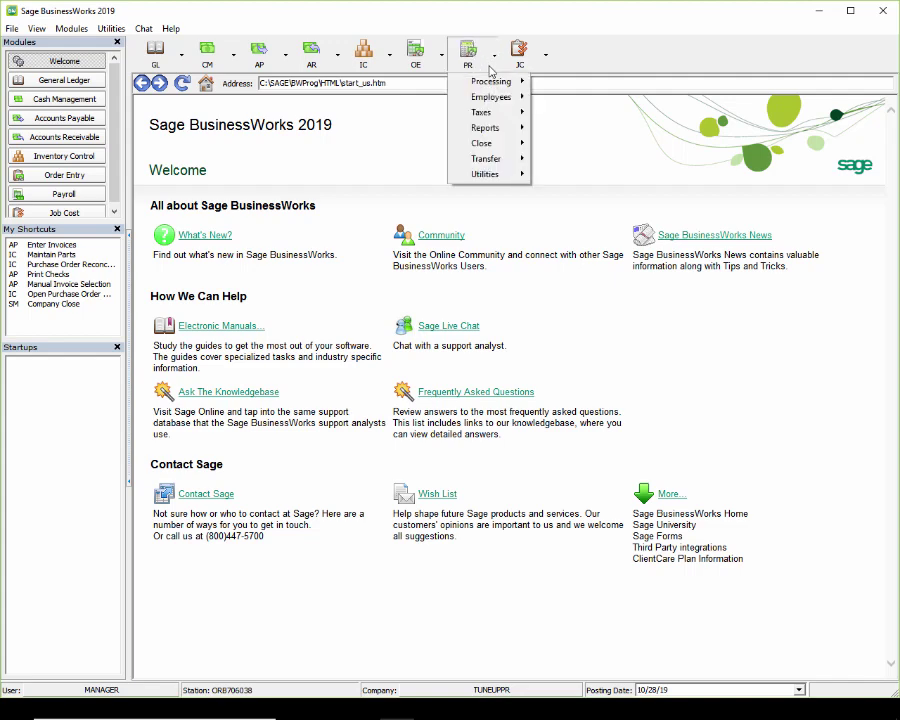
{"action": "mouse_move", "coordinate": [507, 178]}
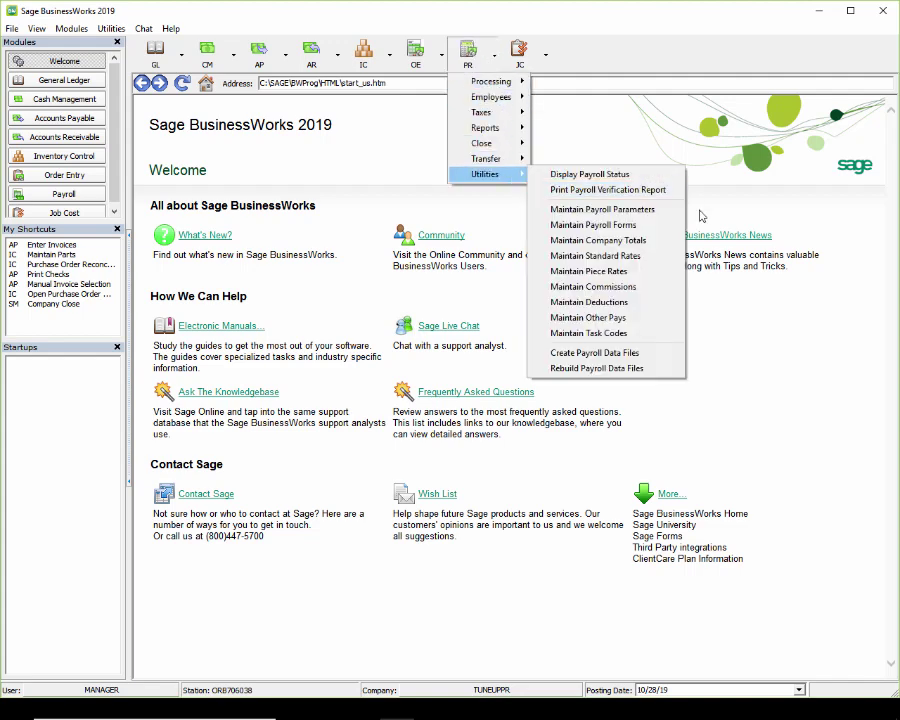
{"action": "left_click", "coordinate": [595, 286]}
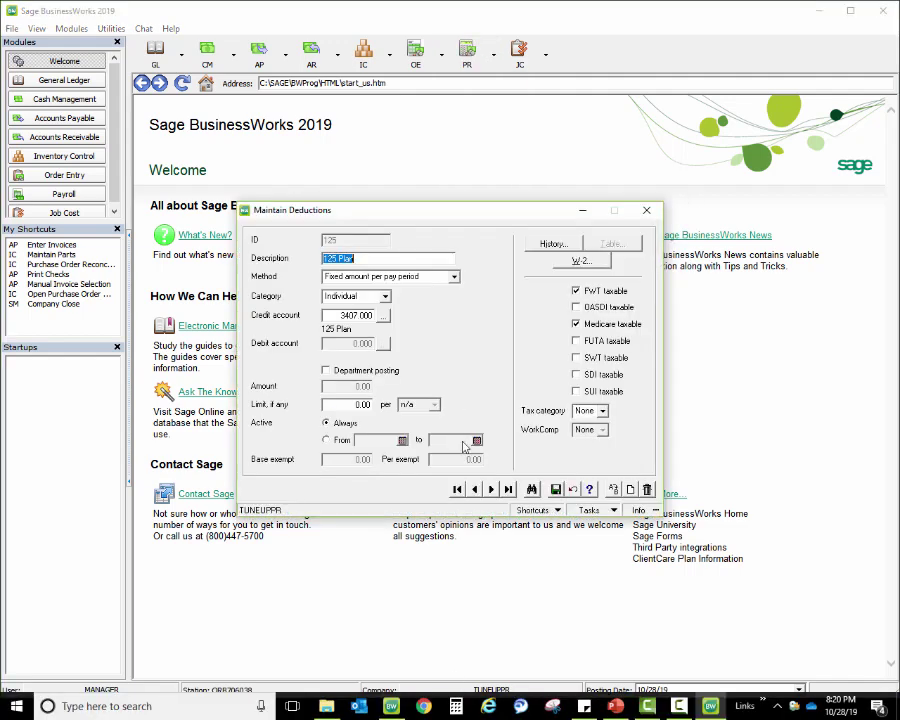
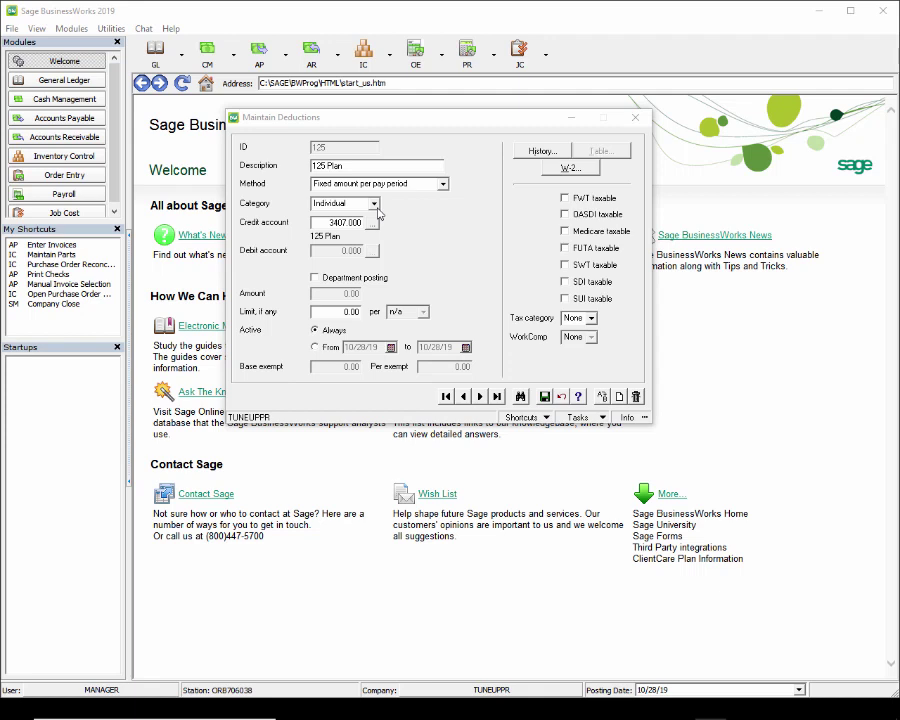
Mark the individual 125 Plan deduction as FWT, OASDI, Medicare, FUTA, SWT and SDI taxable
{"action": "left_click", "coordinate": [564, 199]}
{"action": "left_click", "coordinate": [564, 214]}
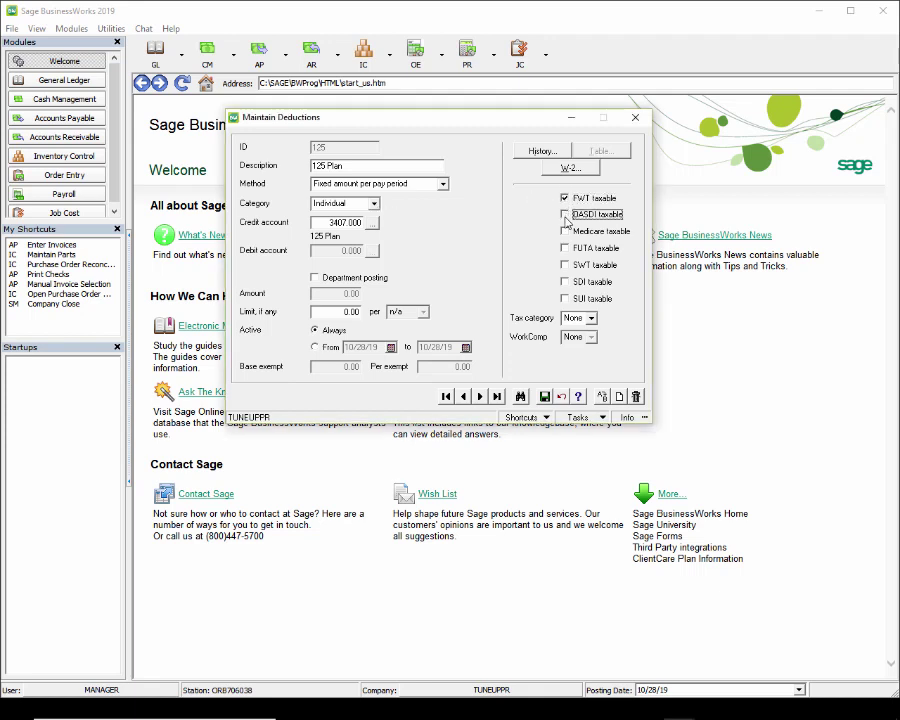
{"action": "left_click", "coordinate": [564, 231]}
{"action": "left_click", "coordinate": [564, 248]}
{"action": "left_click", "coordinate": [564, 265]}
{"action": "left_click", "coordinate": [564, 282]}
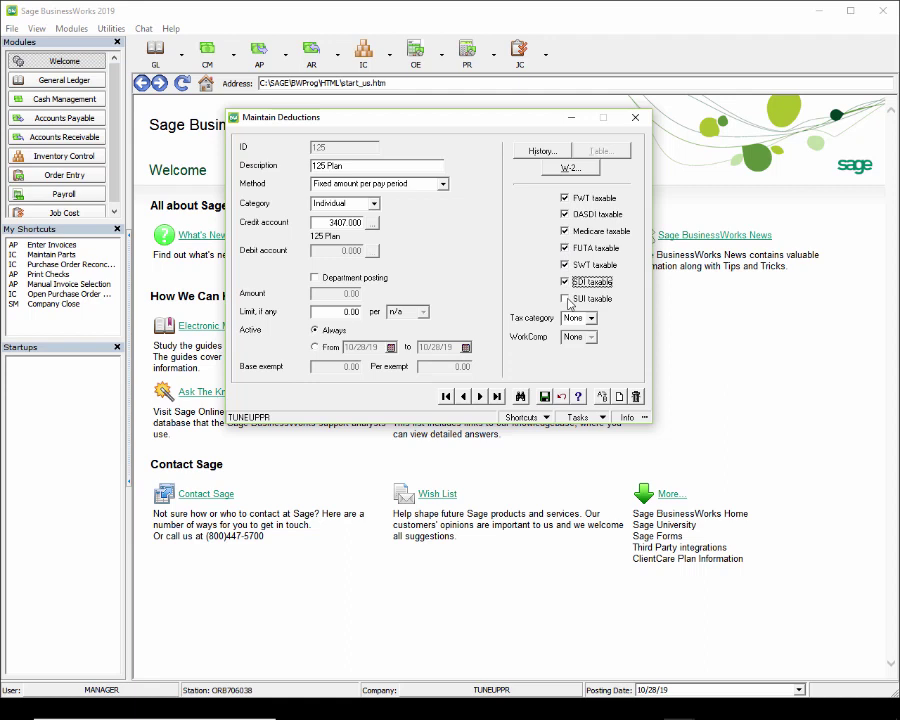
Clear the FWT, OASDI, Medicare, FUTA, SWT and SDI taxable options on the 125 Plan deduction
{"action": "left_click", "coordinate": [564, 198]}
{"action": "left_click", "coordinate": [564, 214]}
{"action": "left_click", "coordinate": [564, 231]}
{"action": "left_click", "coordinate": [565, 248]}
{"action": "left_click", "coordinate": [565, 265]}
{"action": "left_click", "coordinate": [565, 282]}
Change the 125 Plan's category to Company-Ind and mark it taxable for FWT, OASDI, Medicare, FUTA, SWT, SDI and SUI
{"action": "left_click", "coordinate": [373, 204]}
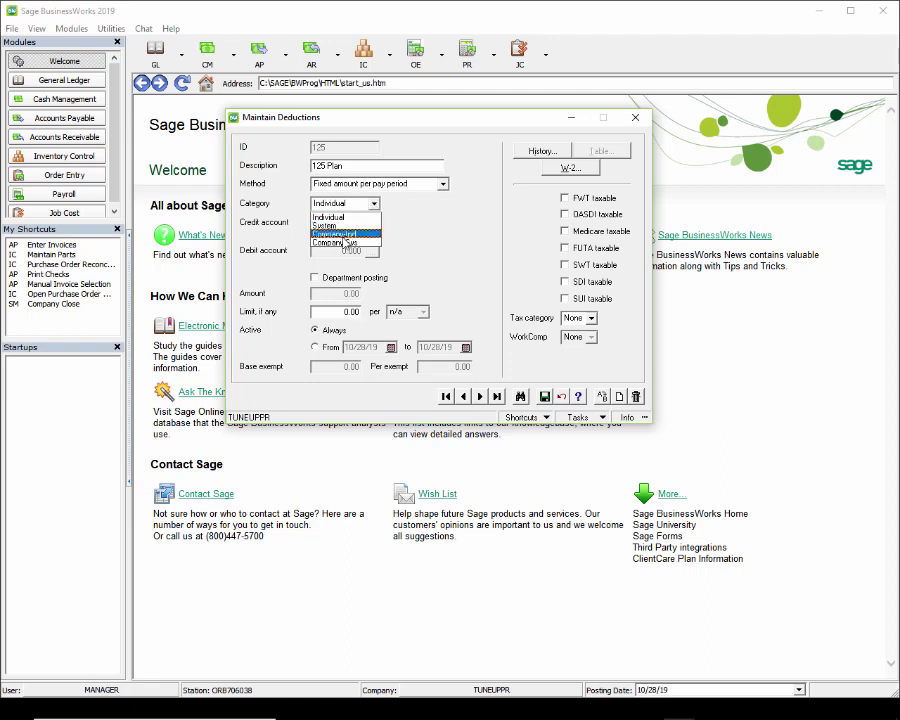
{"action": "left_click", "coordinate": [344, 234]}
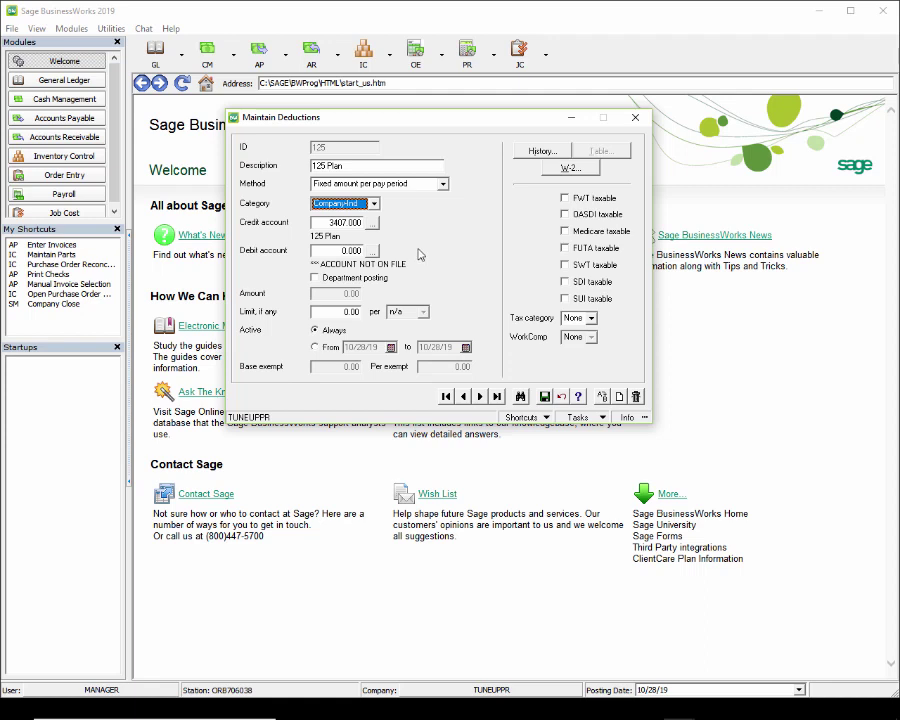
{"action": "left_click", "coordinate": [565, 198]}
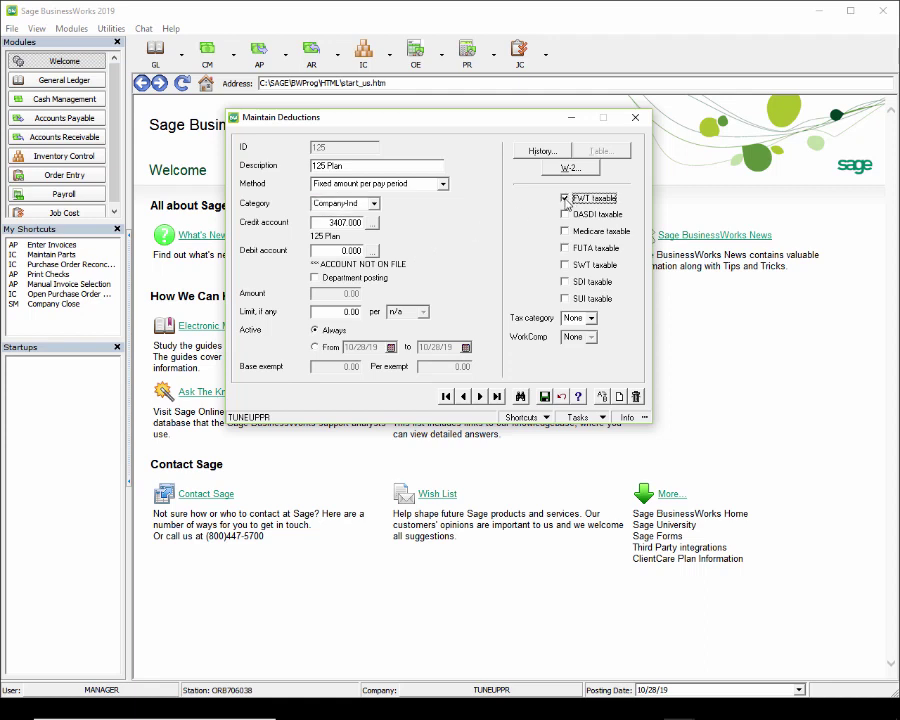
{"action": "left_click", "coordinate": [565, 214]}
{"action": "left_click", "coordinate": [565, 231]}
{"action": "left_click", "coordinate": [565, 248]}
{"action": "left_click", "coordinate": [565, 265]}
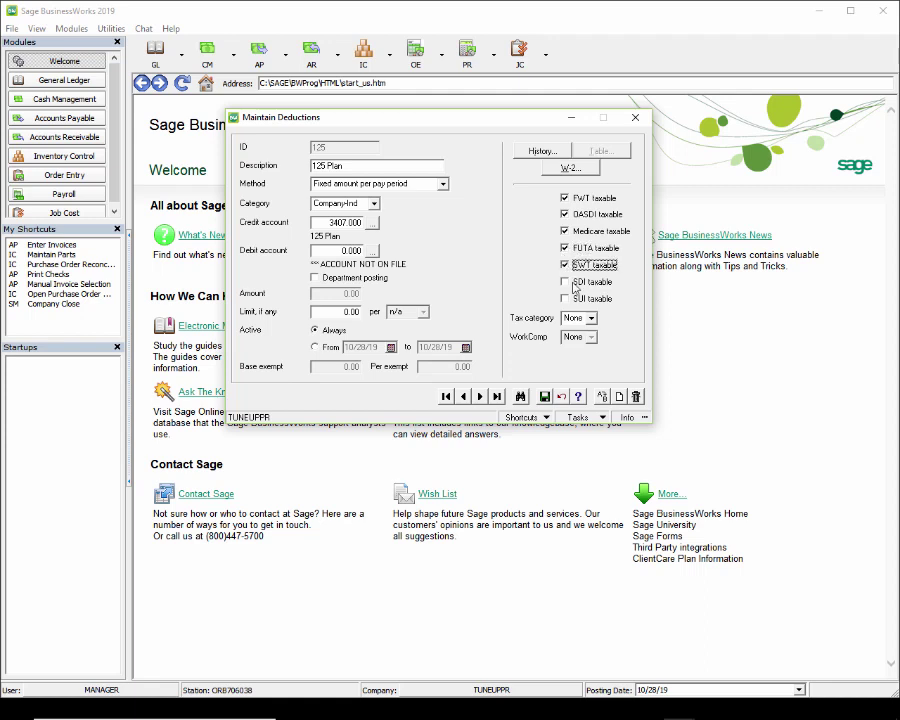
{"action": "left_click", "coordinate": [565, 282]}
{"action": "left_click", "coordinate": [565, 299]}
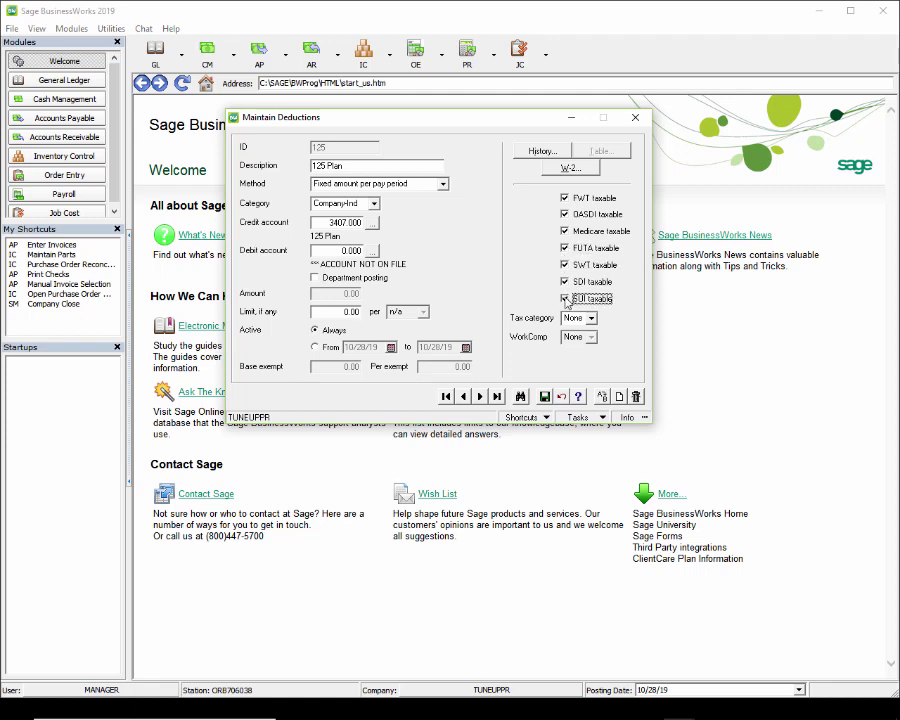
Clear all seven taxable options, FWT through SUI, on the Company-Ind 125 Plan deduction
{"action": "left_click", "coordinate": [565, 198]}
{"action": "left_click", "coordinate": [565, 214]}
{"action": "left_click", "coordinate": [565, 231]}
{"action": "left_click", "coordinate": [565, 248]}
{"action": "left_click", "coordinate": [565, 265]}
{"action": "left_click", "coordinate": [565, 282]}
{"action": "left_click", "coordinate": [565, 299]}
Display the 401K Employers Match deduction and close deduction maintenance
{"action": "key", "text": "Page_Down"}
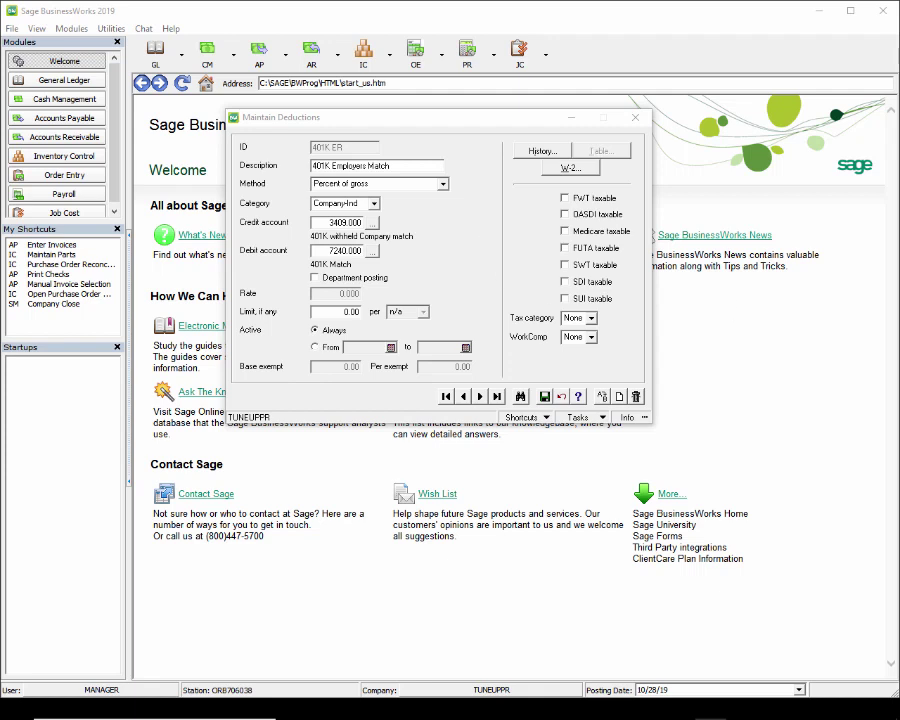
{"action": "key", "text": "Escape"}
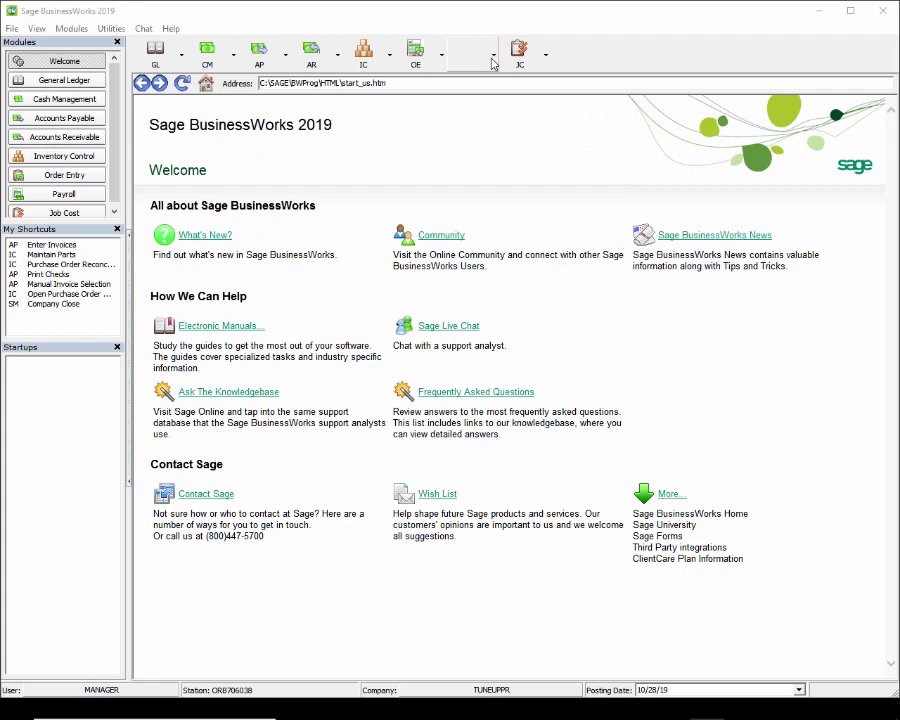
Open maintenance of other pays and display the Bonus pay's FWT and OASDI taxable options
{"action": "left_click", "coordinate": [493, 56]}
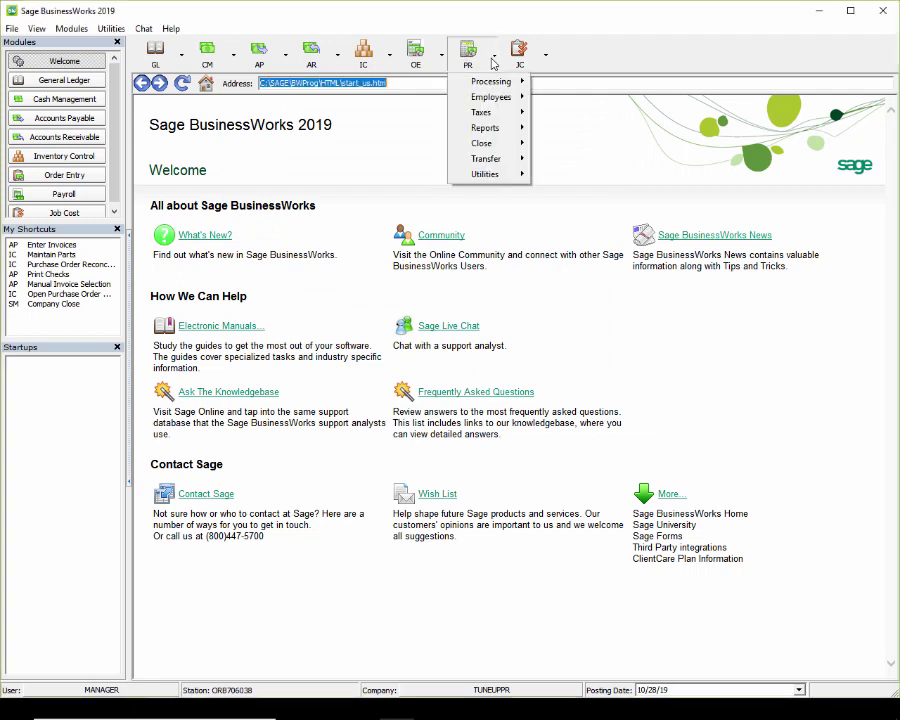
{"action": "mouse_move", "coordinate": [508, 178]}
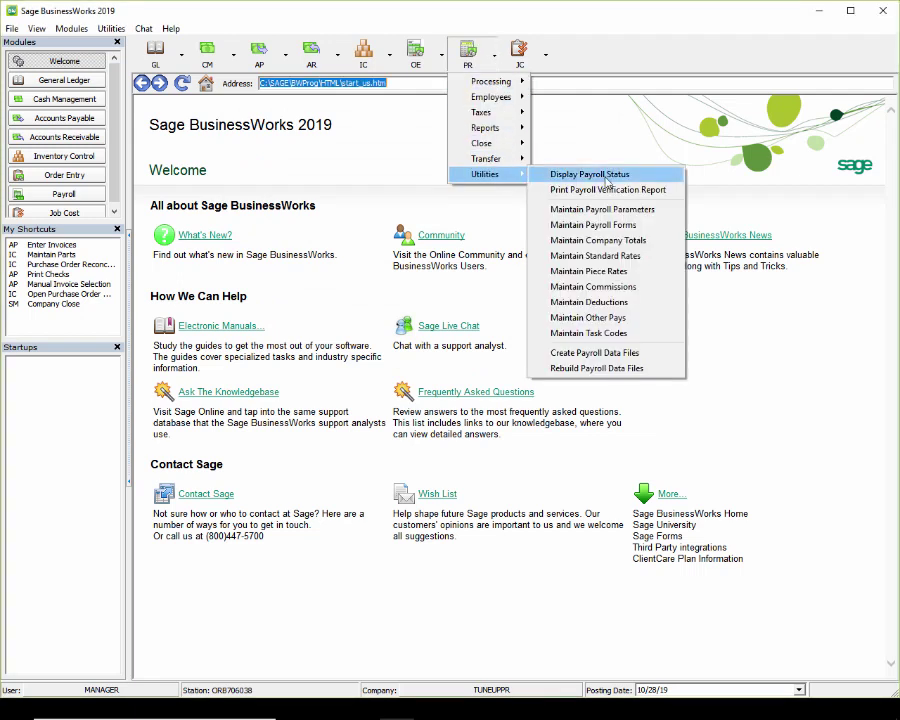
{"action": "left_click", "coordinate": [597, 318]}
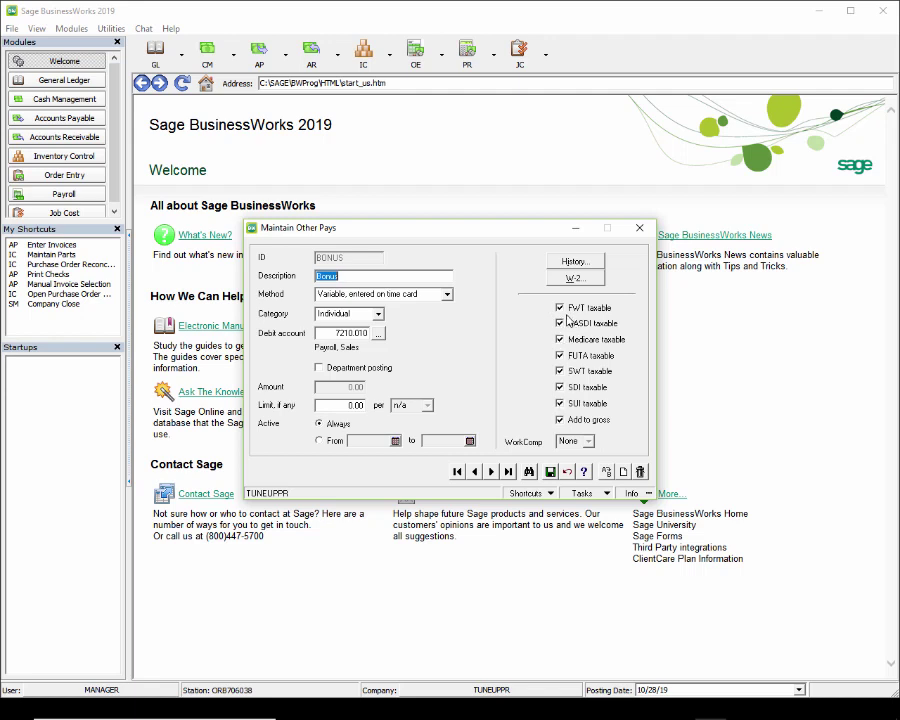
{"action": "left_click", "coordinate": [561, 308]}
{"action": "left_click", "coordinate": [561, 323]}
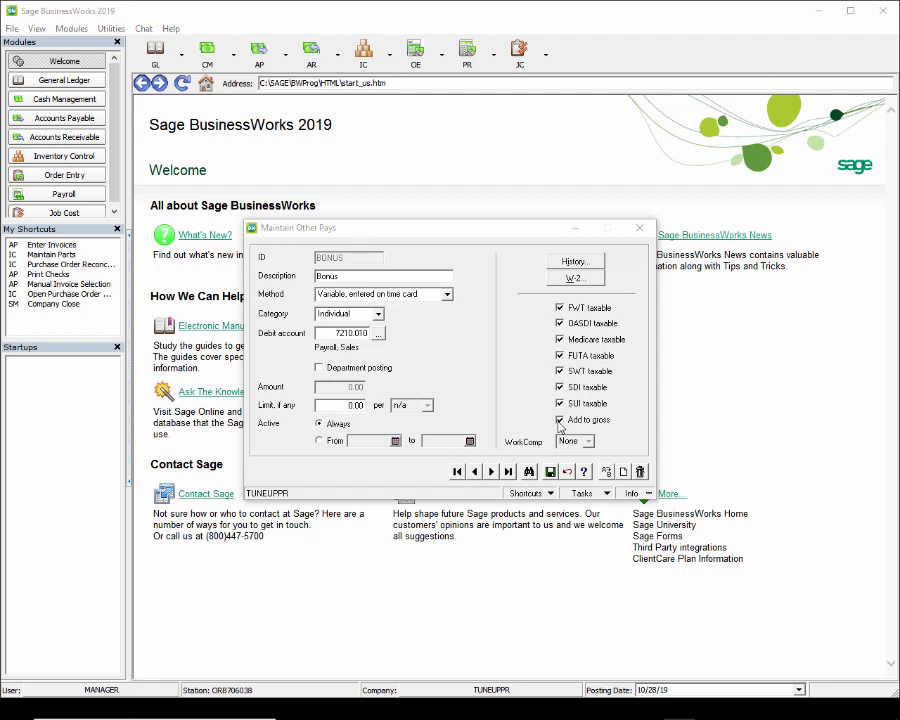
Switch the Add to gross option off and back on for the Bonus other pay
{"action": "left_click", "coordinate": [560, 423]}
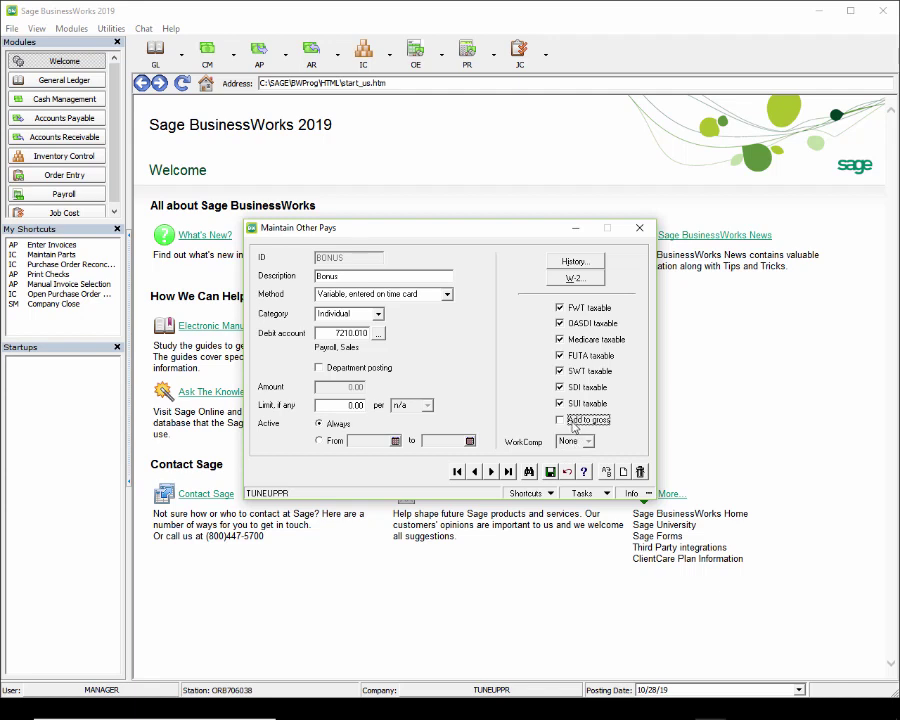
{"action": "key", "text": "shift+Tab"}
{"action": "key", "text": "shift+Tab"}
{"action": "key", "text": "shift+Tab"}
{"action": "key", "text": "shift+Tab"}
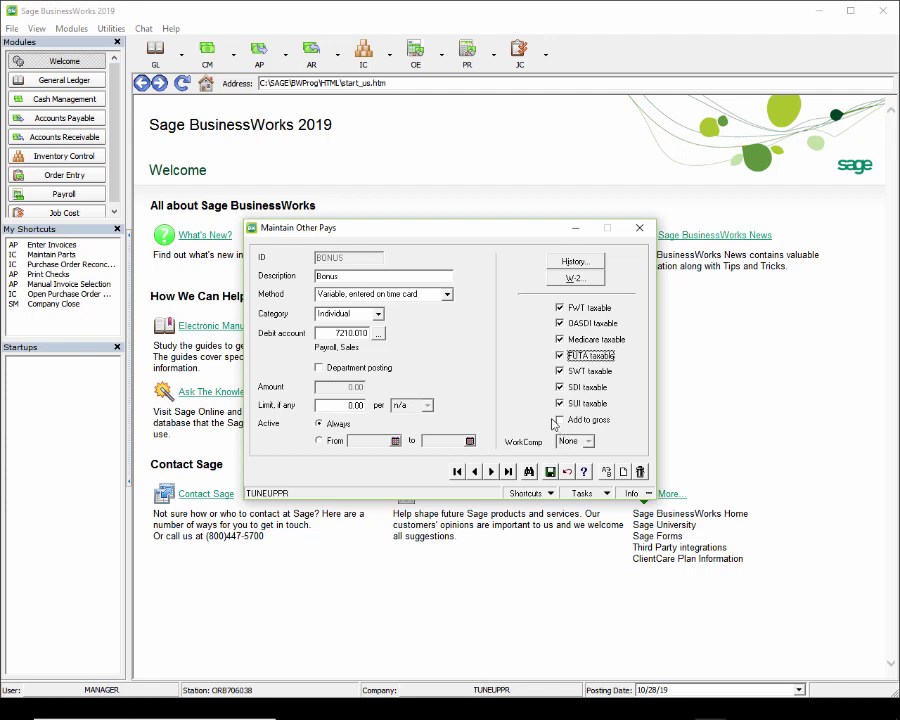
{"action": "left_click", "coordinate": [560, 421]}
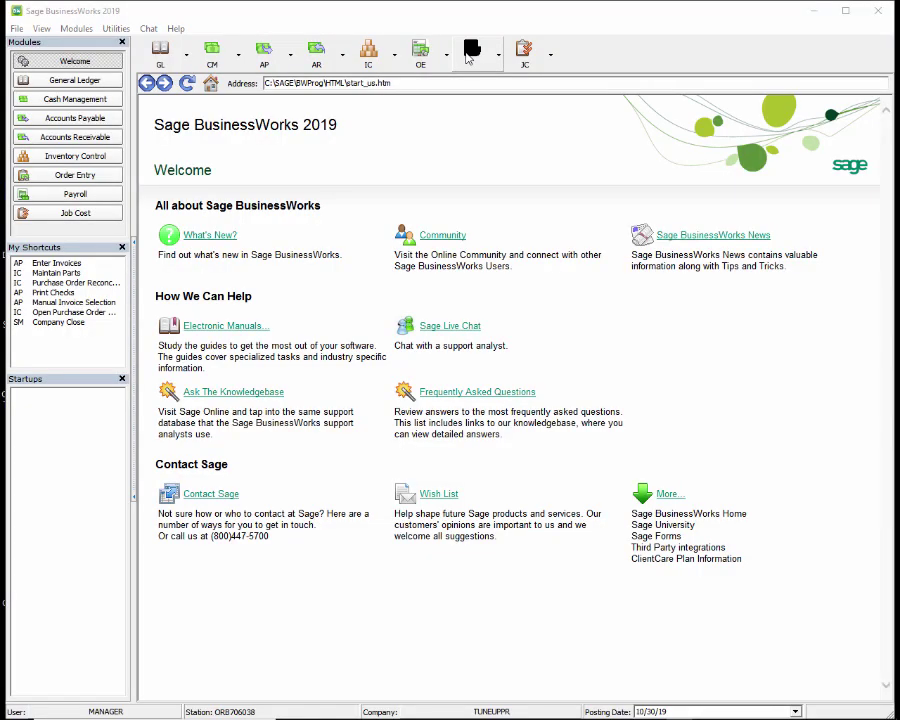
{"action": "left_click", "coordinate": [470, 55]}
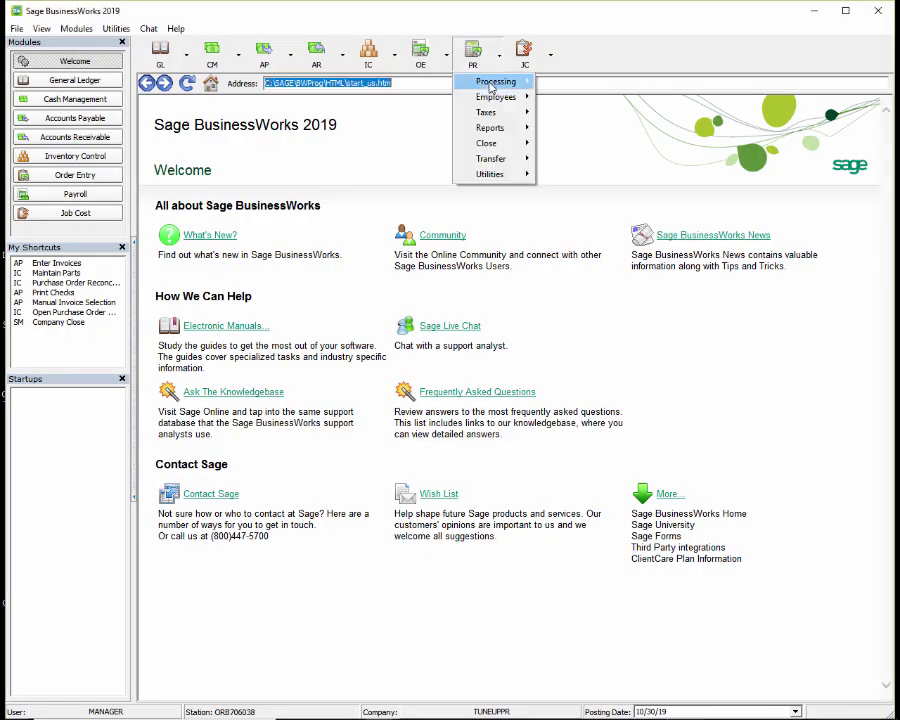
{"action": "mouse_move", "coordinate": [496, 97]}
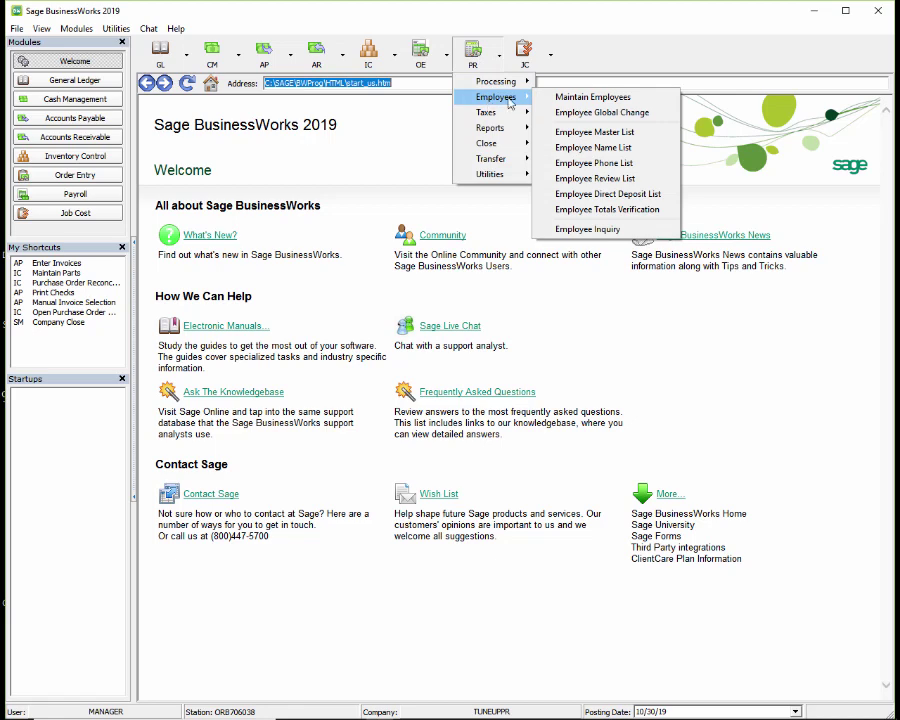
{"action": "left_click", "coordinate": [578, 134]}
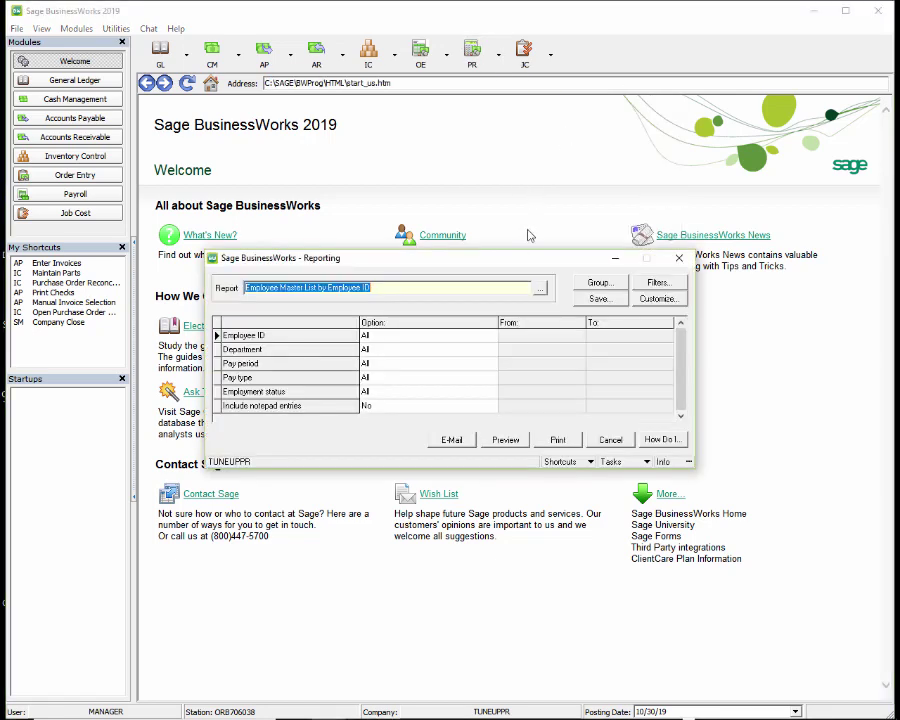
{"action": "key", "text": "Escape"}
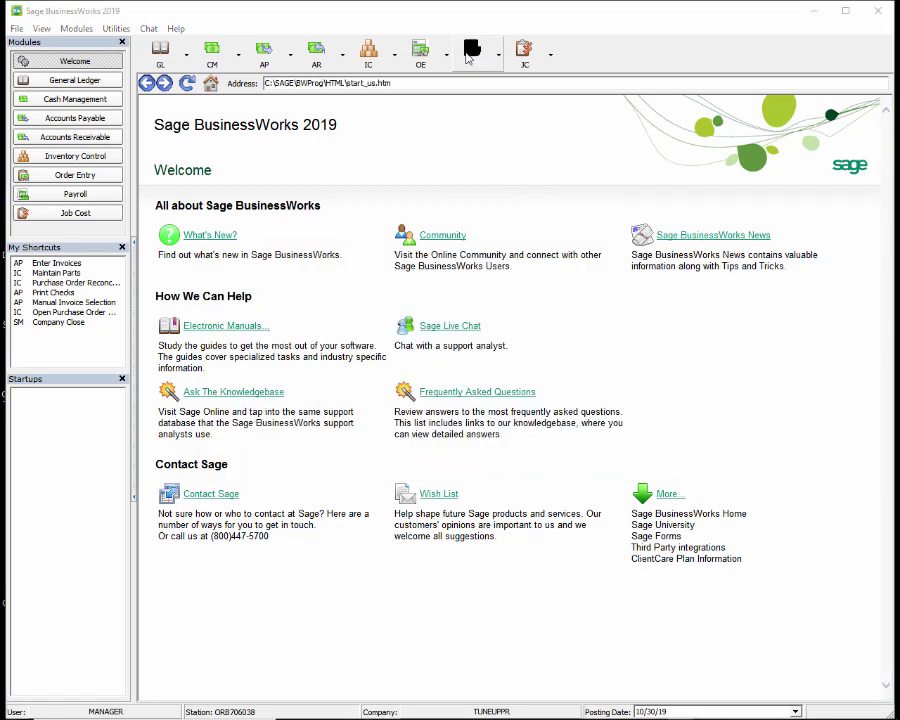
Preview the Employee Master List by Employee ID report for all employees, without notepad entries
{"action": "left_click", "coordinate": [474, 55]}
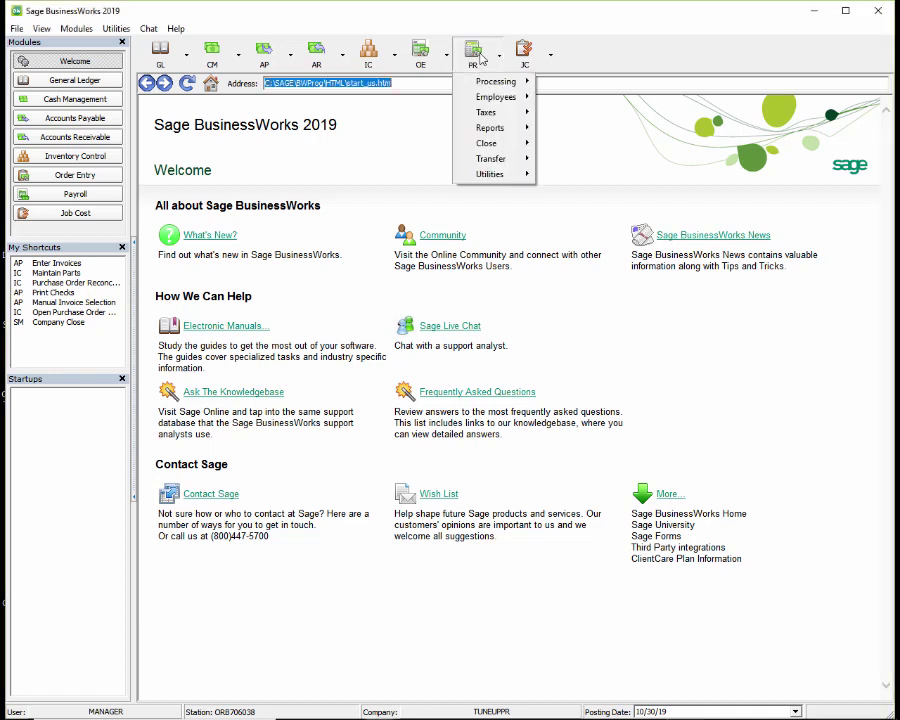
{"action": "mouse_move", "coordinate": [496, 96]}
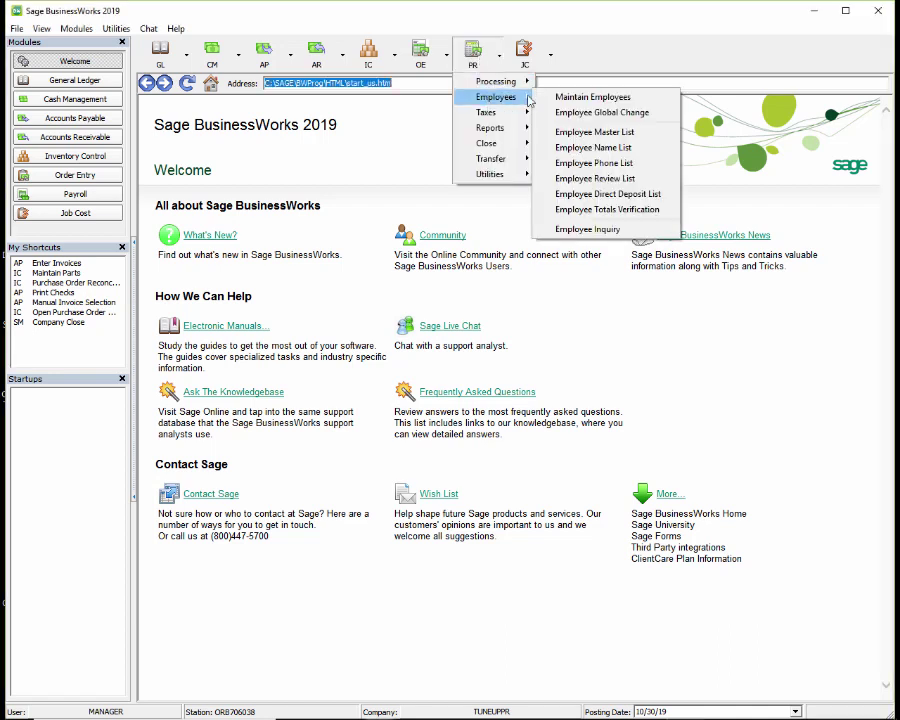
{"action": "left_click", "coordinate": [578, 133]}
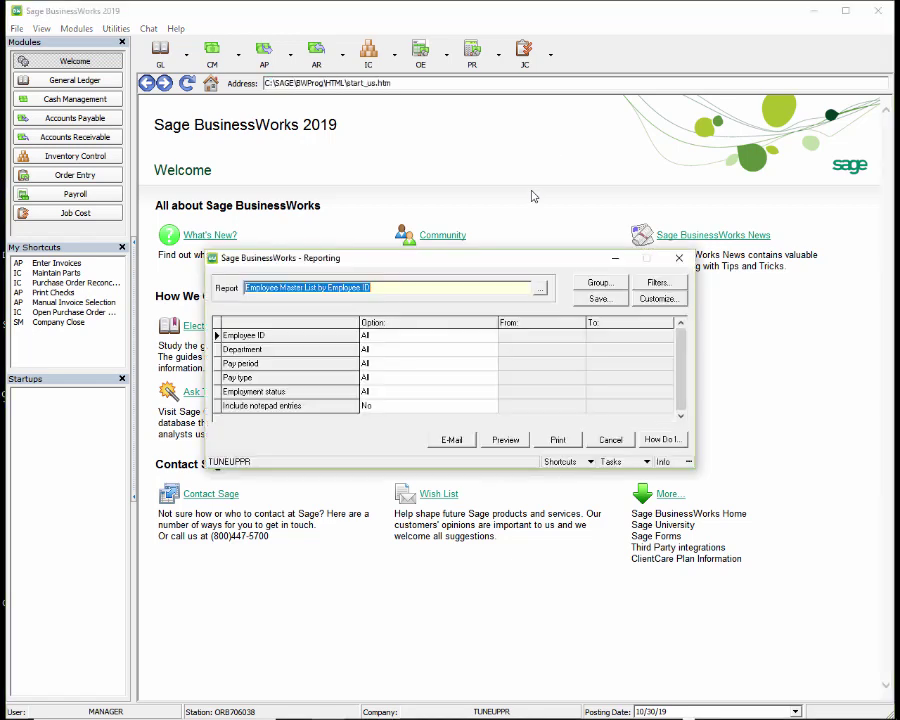
{"action": "key", "text": "Return"}
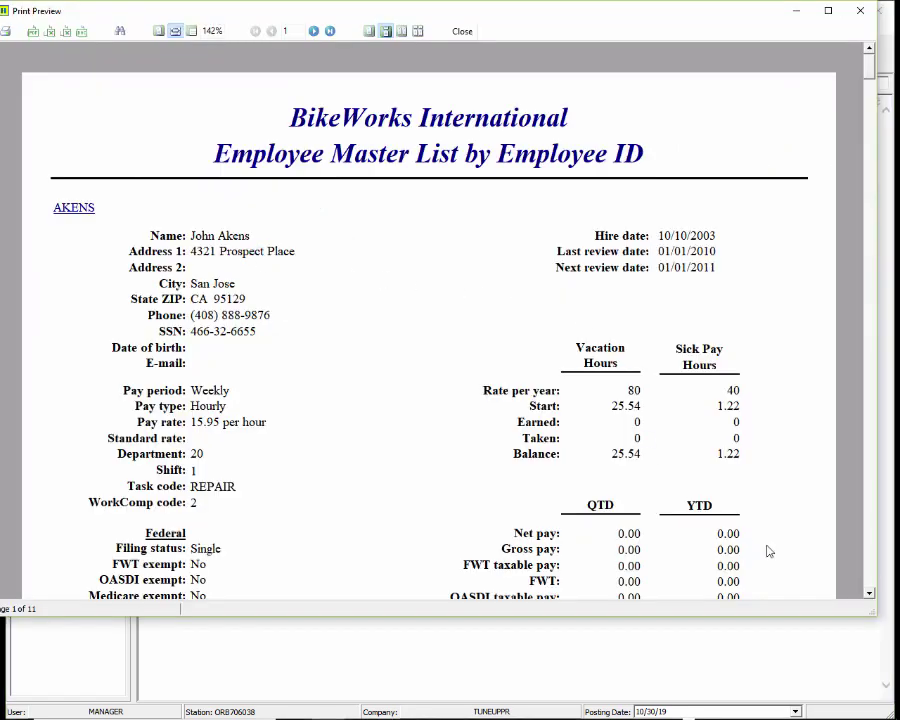
Examine the first employee's pay, federal and state tax settings and deductions in the master list, and close the report
{"action": "left_click", "coordinate": [869, 594]}
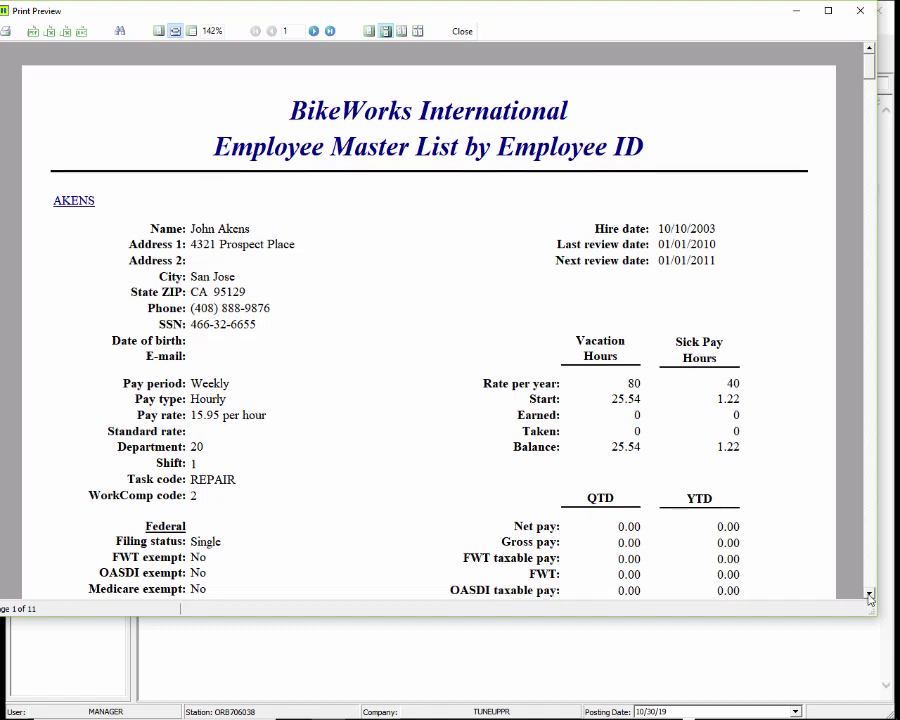
{"action": "scroll", "coordinate": [869, 598], "scroll_direction": "down", "scroll_amount": 3}
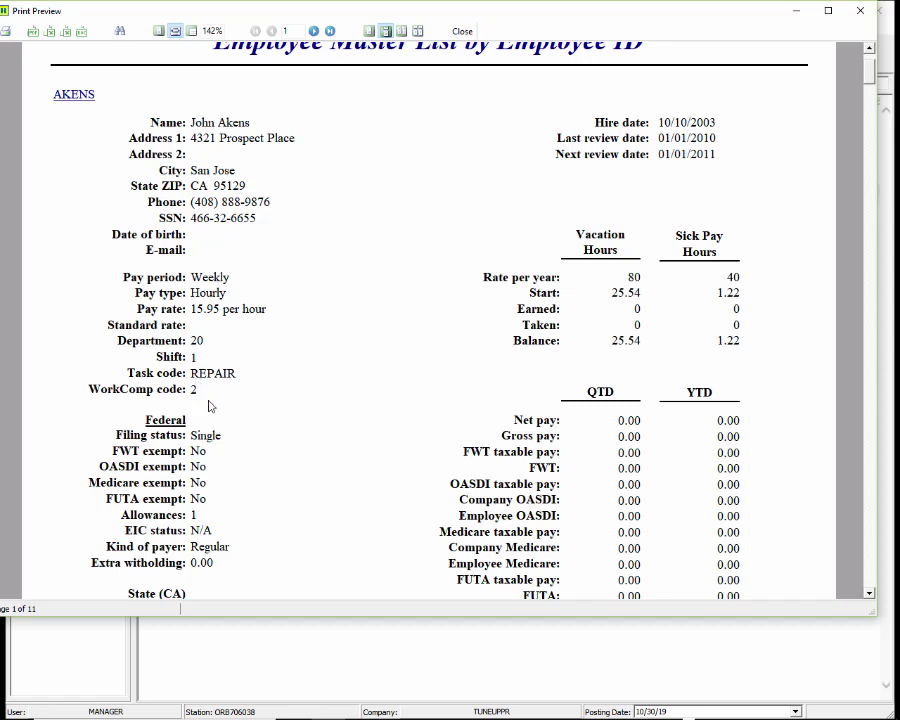
{"action": "scroll", "coordinate": [218, 413], "scroll_direction": "down", "scroll_amount": 1}
{"action": "scroll", "coordinate": [218, 413], "scroll_direction": "down", "scroll_amount": 2}
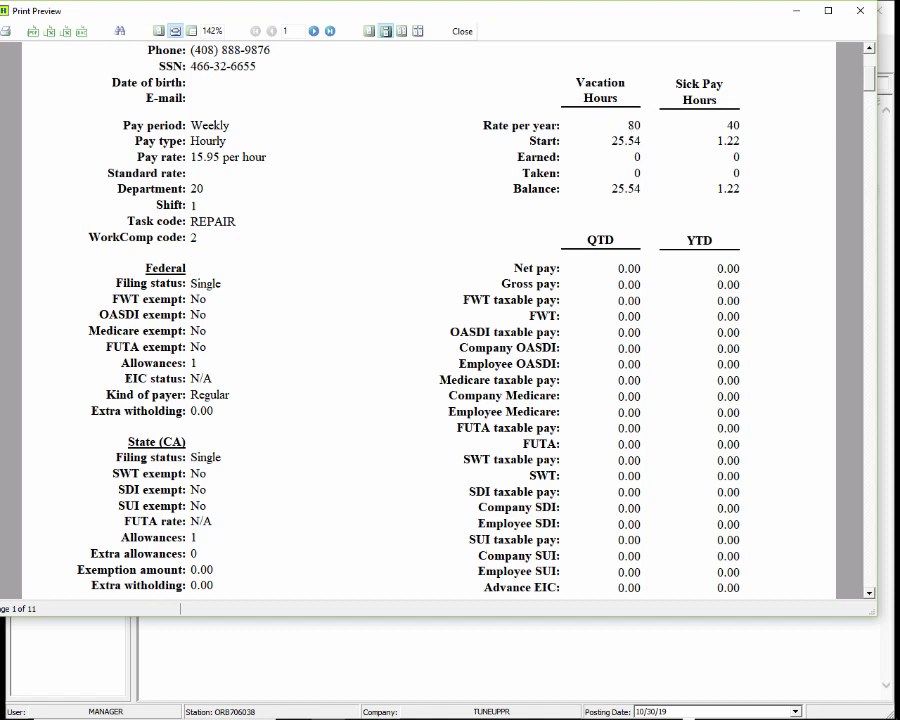
{"action": "left_click_drag", "start_coordinate": [878, 80], "coordinate": [873, 108]}
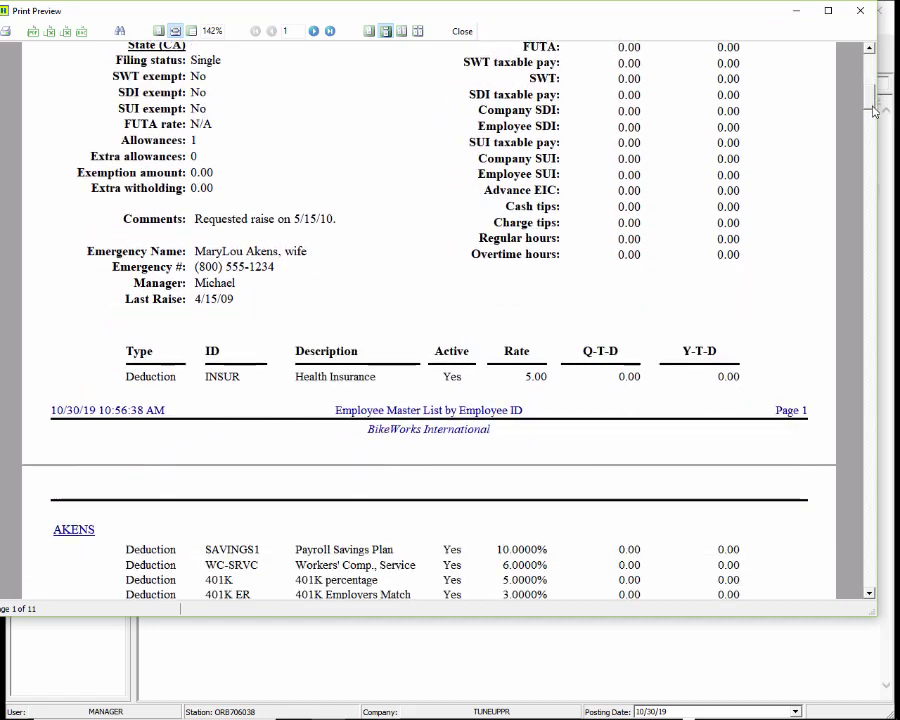
{"action": "scroll", "coordinate": [873, 108], "scroll_direction": "down", "scroll_amount": 4}
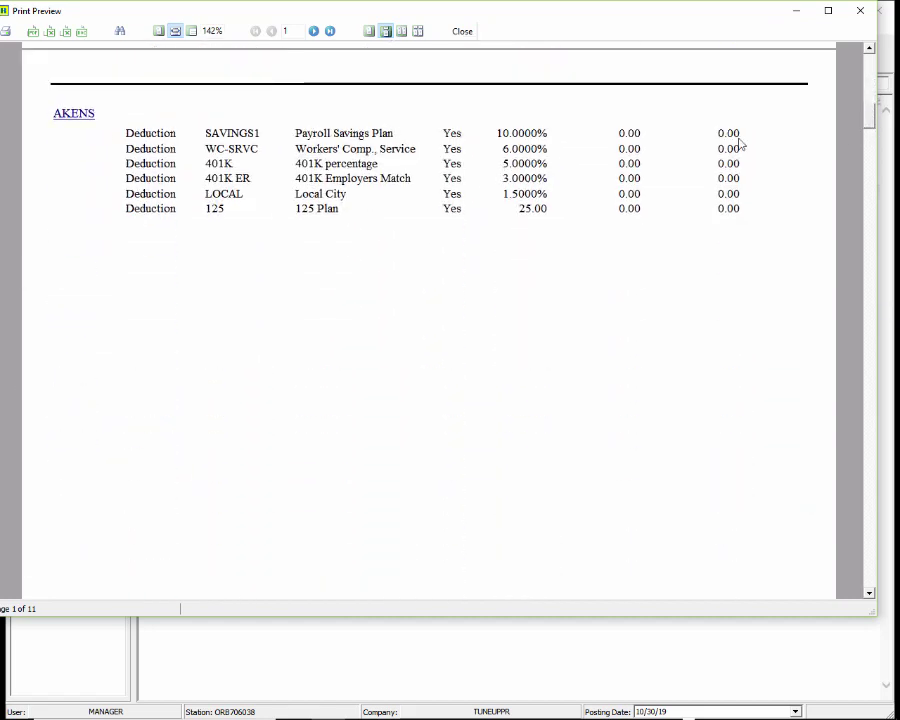
{"action": "left_click", "coordinate": [462, 33]}
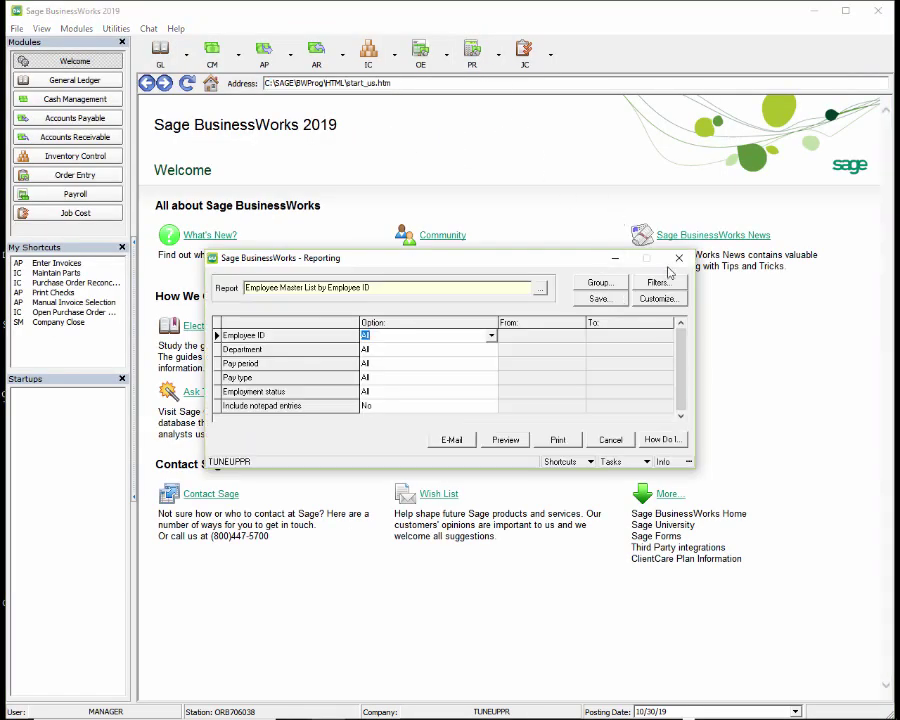
{"action": "left_click", "coordinate": [679, 259]}
Set the Payroll Savings Plan (SAVINGS1) deduction rate to 5% in the first employee's record and accept the deduction changes
{"action": "left_click", "coordinate": [486, 63]}
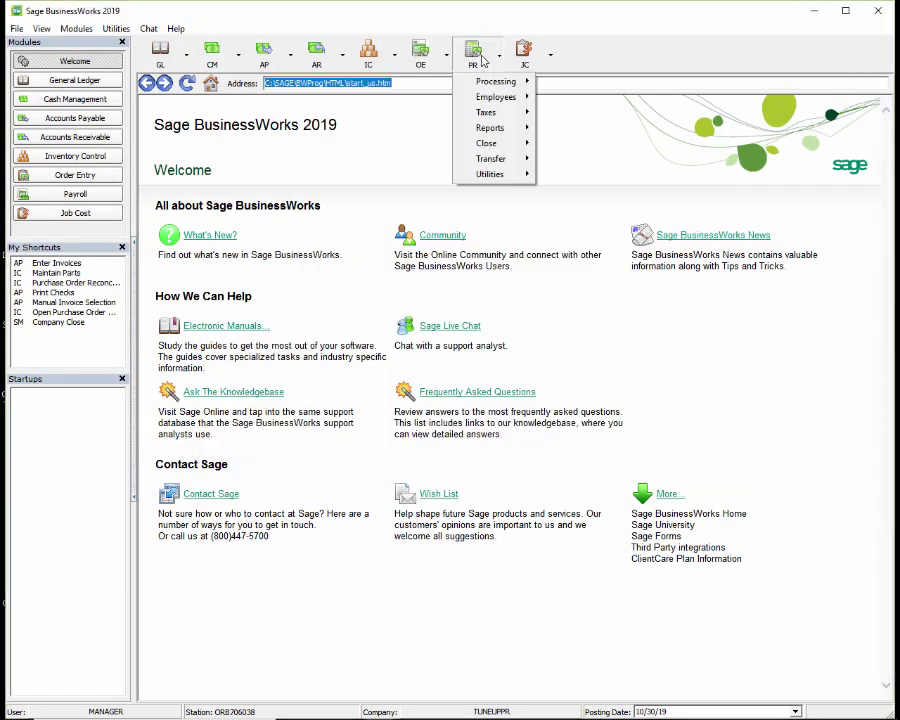
{"action": "mouse_move", "coordinate": [492, 97]}
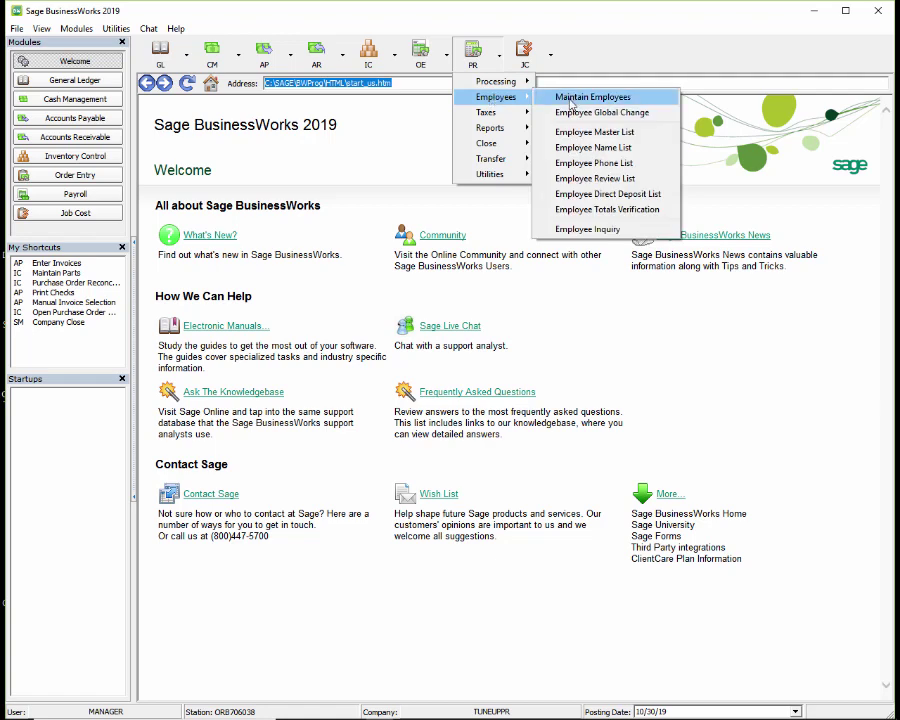
{"action": "left_click", "coordinate": [572, 101]}
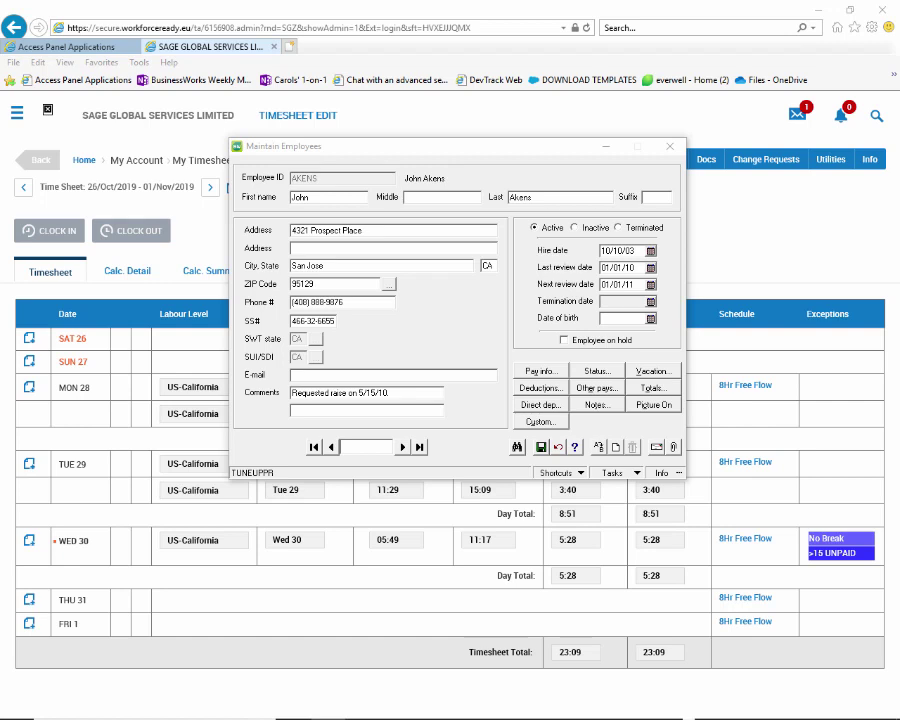
{"action": "left_click", "coordinate": [541, 387]}
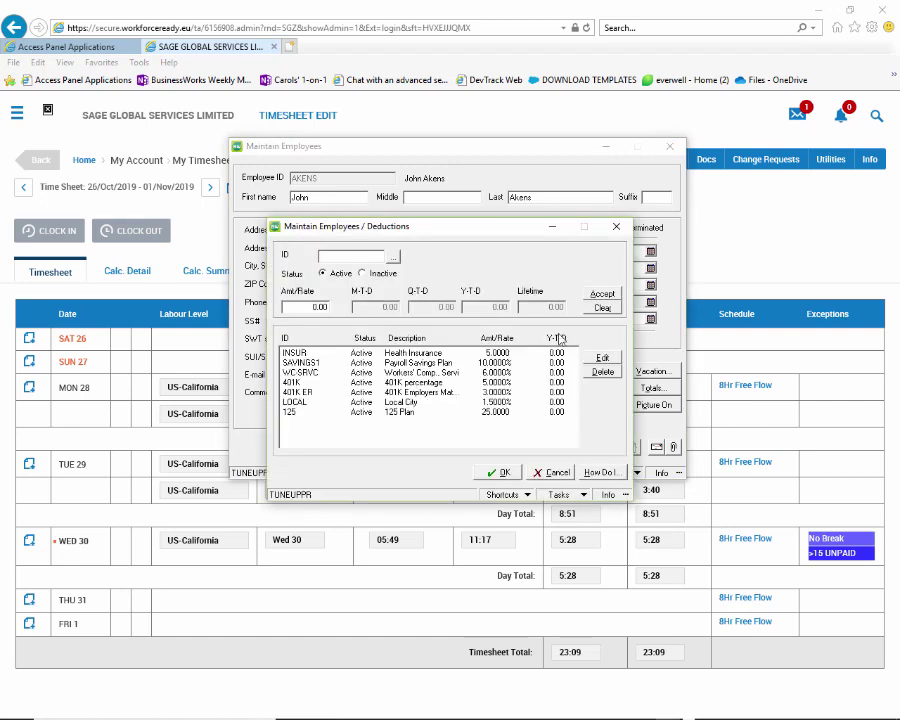
{"action": "left_click", "coordinate": [416, 364]}
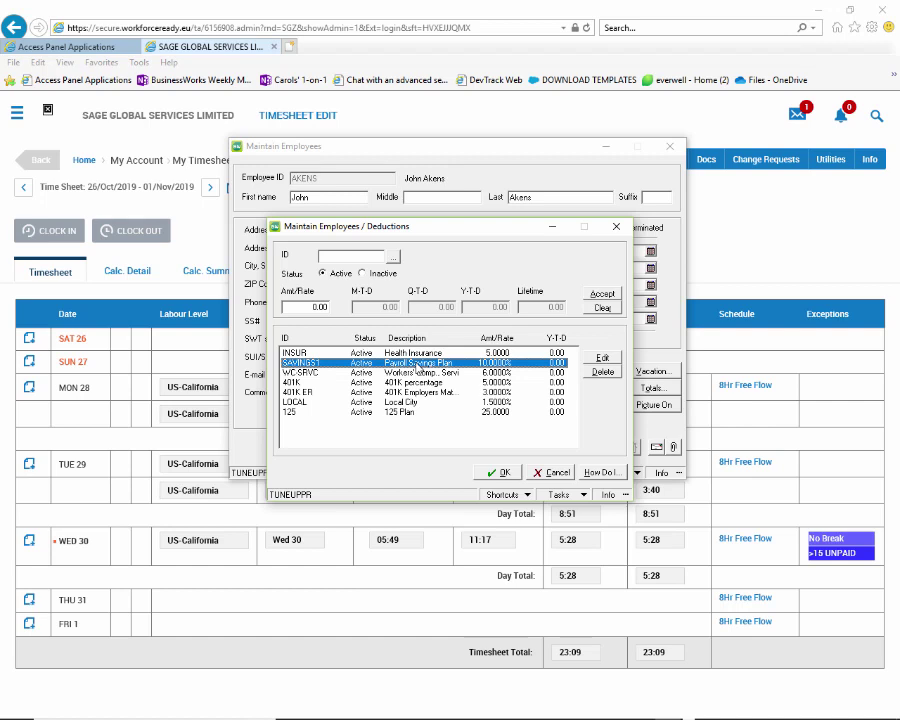
{"action": "double_click", "coordinate": [416, 364]}
{"action": "type", "text": "5"}
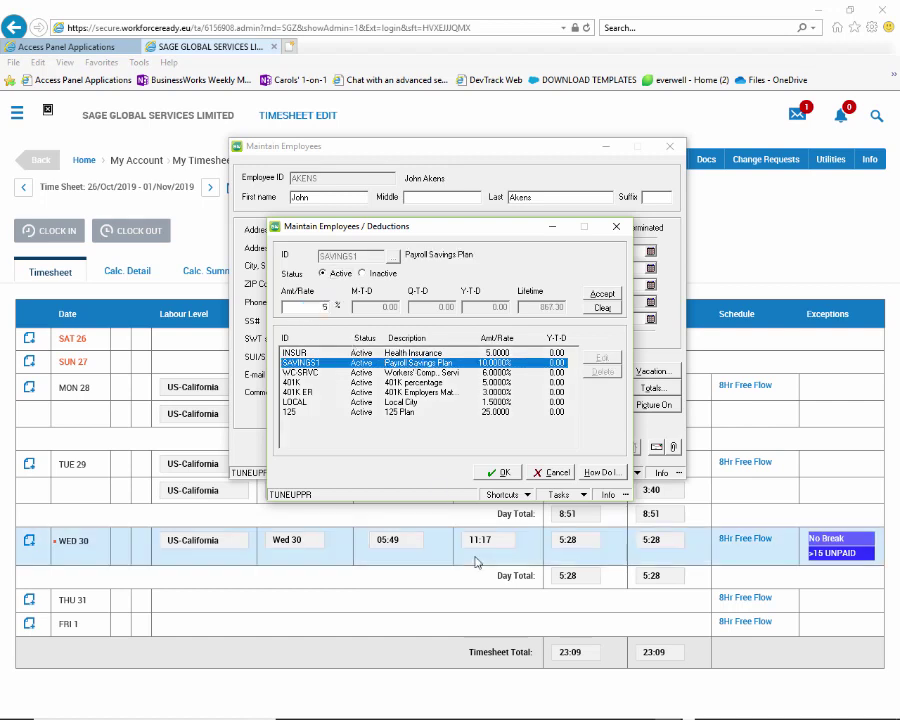
{"action": "left_click", "coordinate": [600, 293]}
{"action": "left_click", "coordinate": [499, 472]}
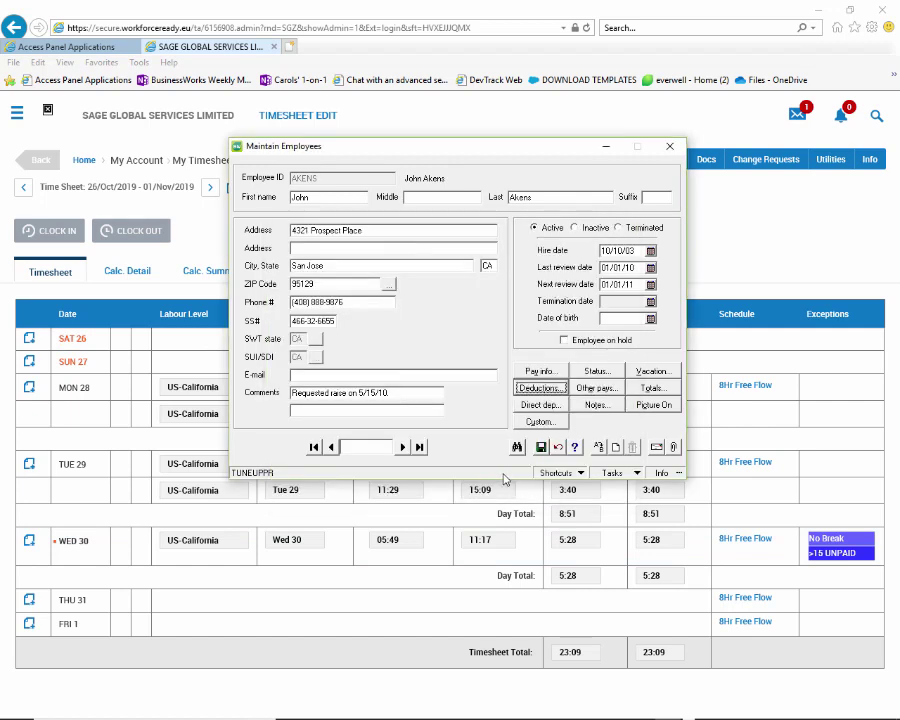
{"action": "left_click", "coordinate": [539, 421]}
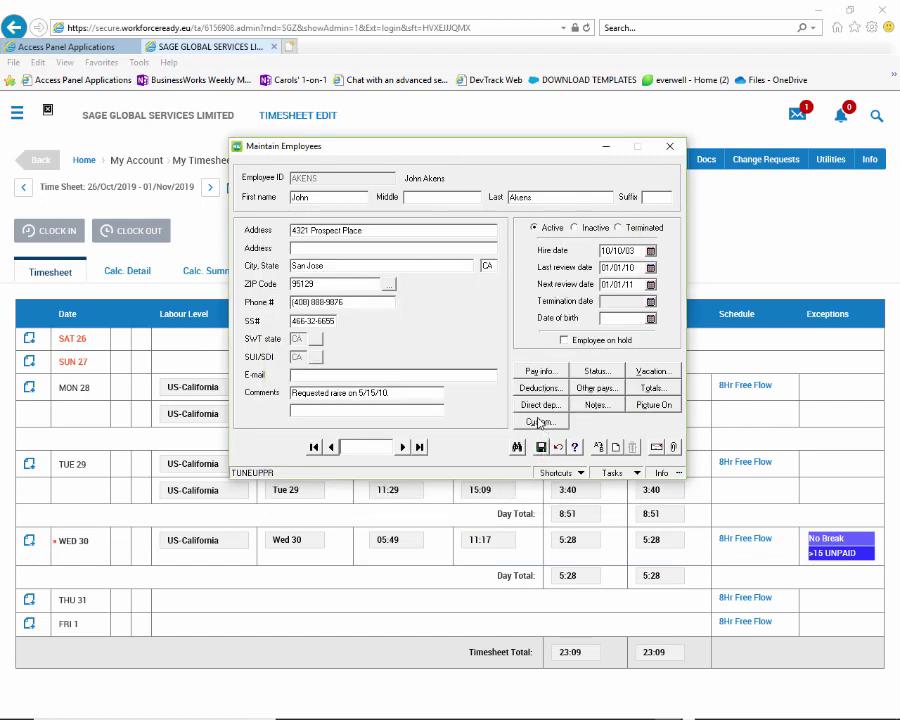
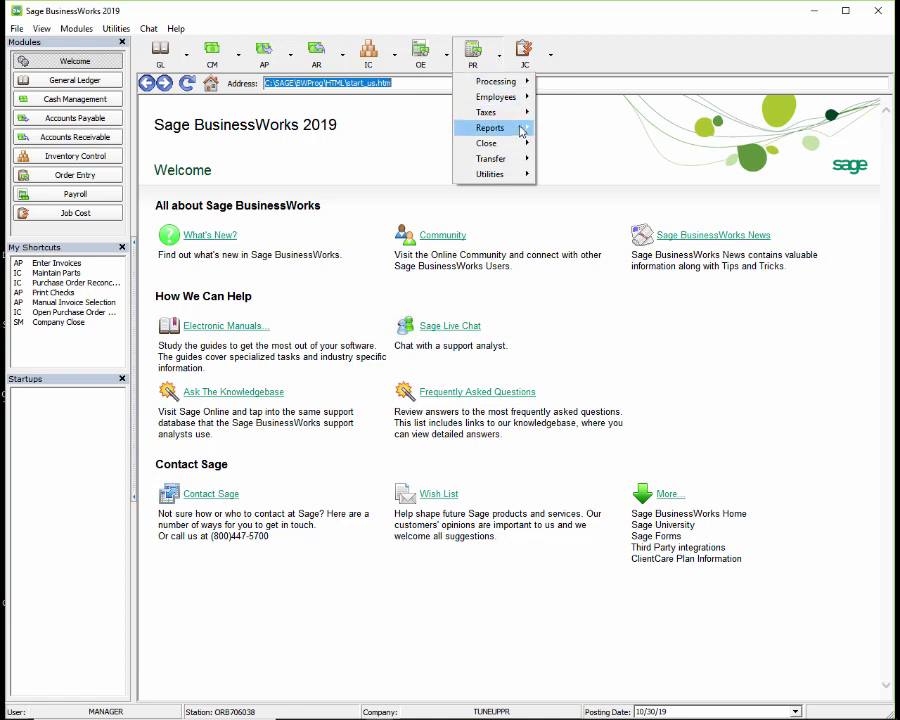
Preview the Vacation Sick Pay Report by Employee ID for all employees, without accrued pay, and close it
{"action": "mouse_move", "coordinate": [520, 128]}
{"action": "mouse_move", "coordinate": [663, 215]}
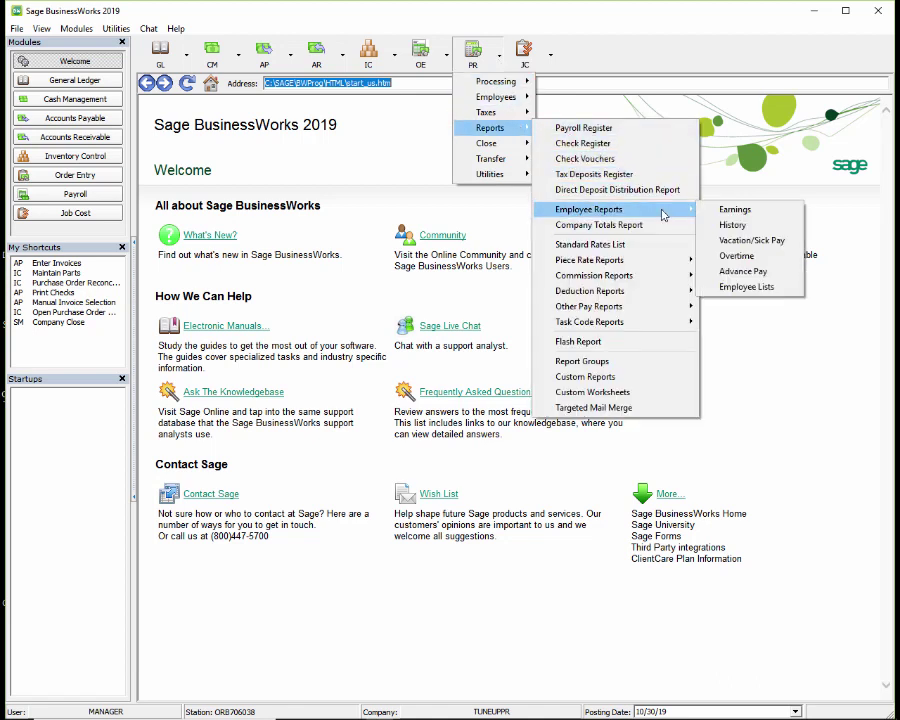
{"action": "left_click", "coordinate": [744, 242]}
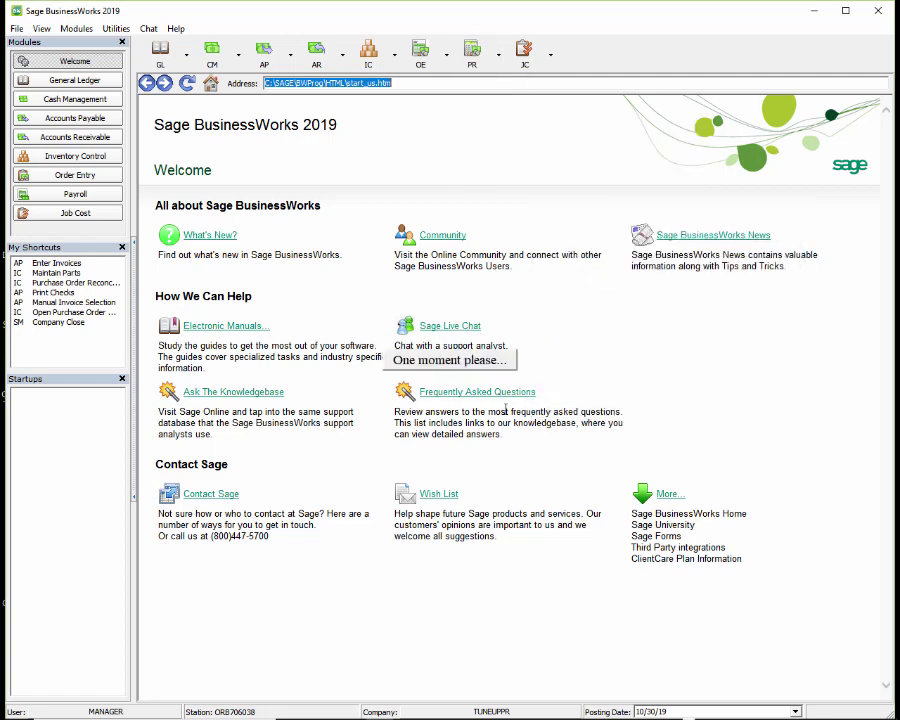
{"action": "left_click", "coordinate": [506, 441]}
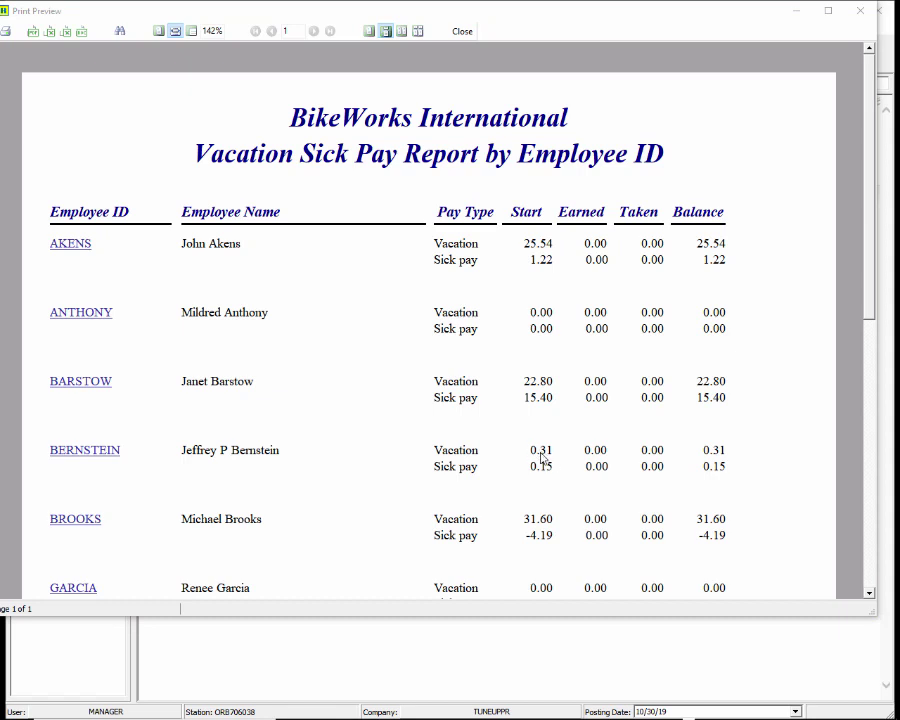
{"action": "left_click", "coordinate": [463, 32]}
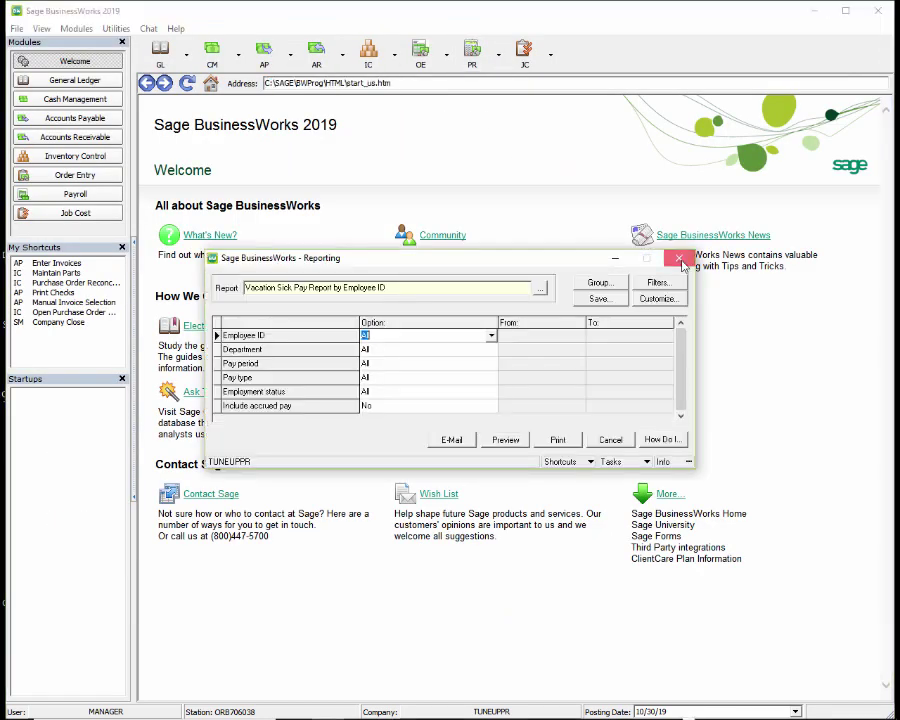
{"action": "left_click", "coordinate": [681, 259]}
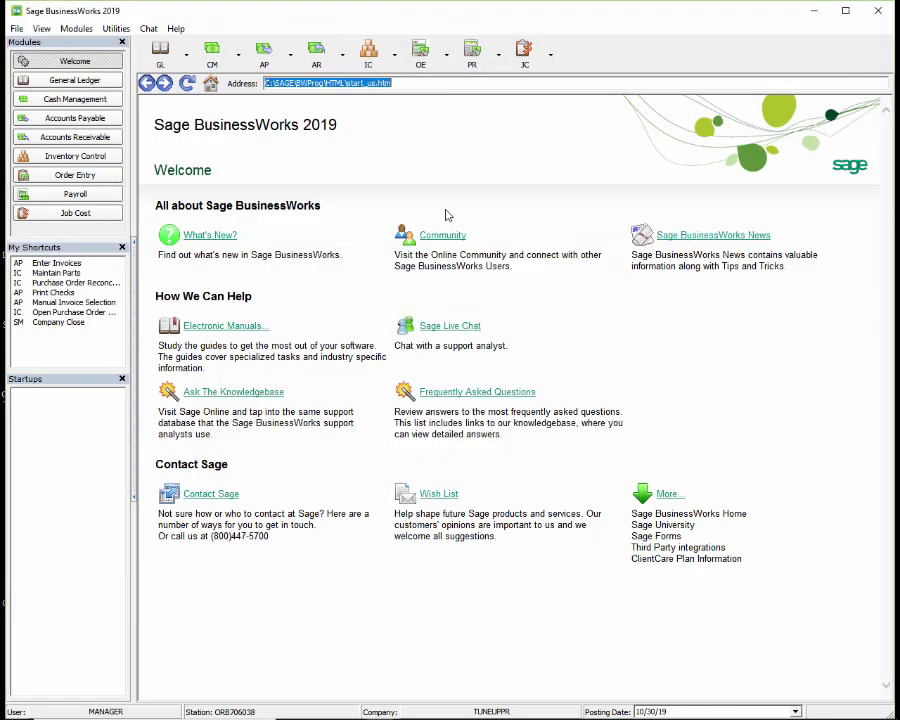
Open the fourth listed employee's record for maintenance
{"action": "left_click", "coordinate": [477, 50]}
{"action": "mouse_move", "coordinate": [503, 100]}
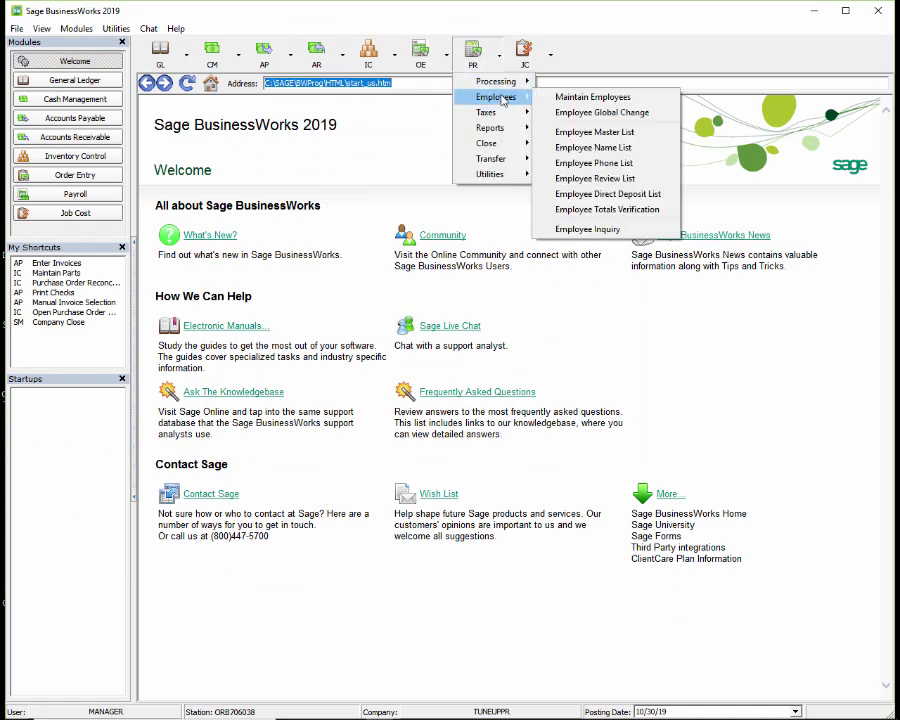
{"action": "left_click", "coordinate": [563, 97]}
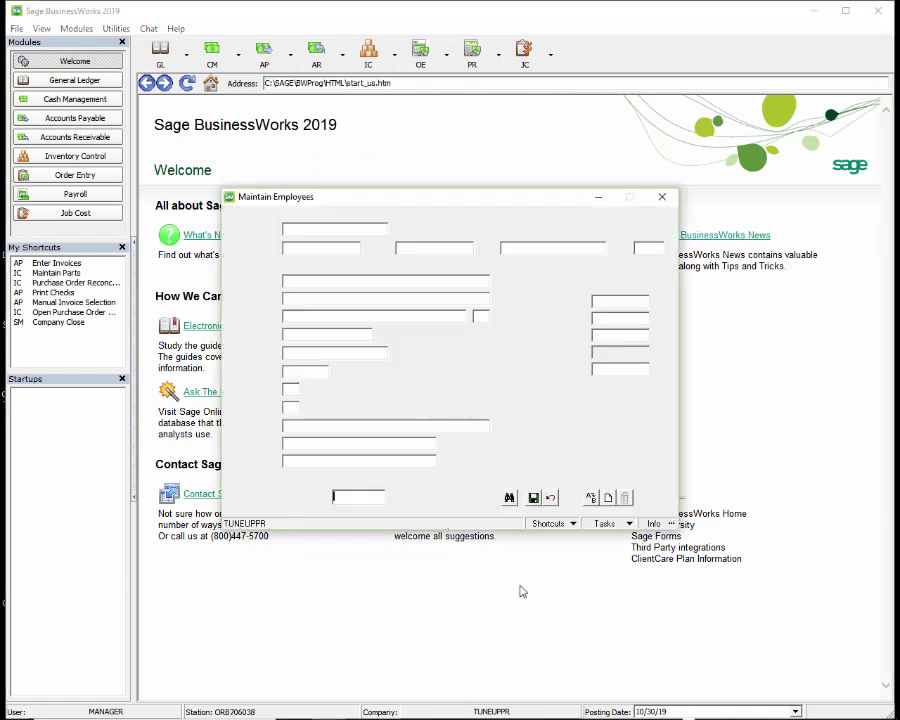
{"action": "left_click", "coordinate": [509, 497]}
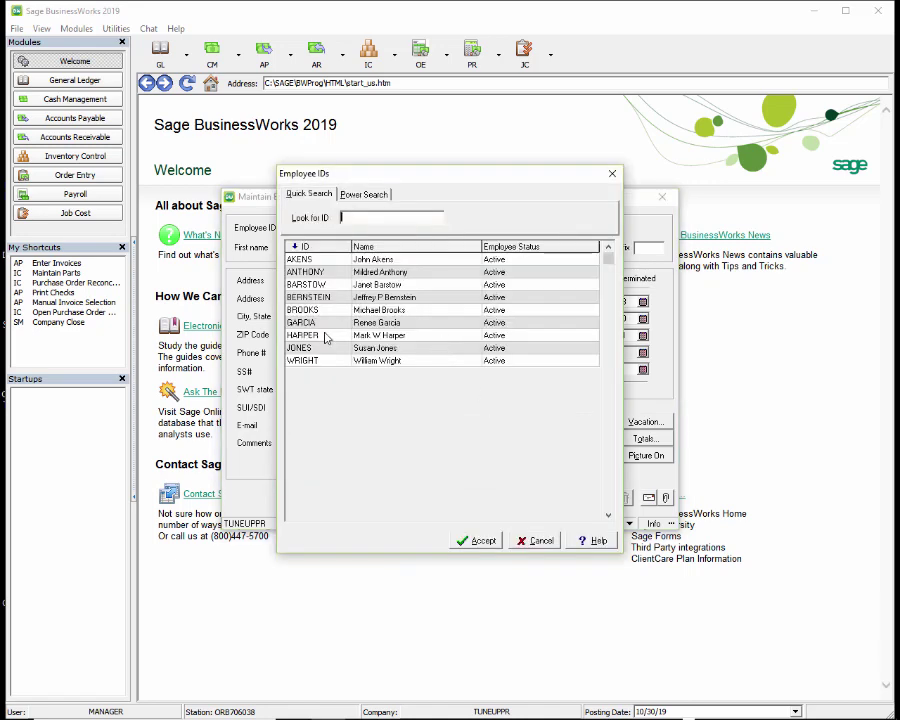
{"action": "left_click", "coordinate": [327, 297]}
{"action": "left_click", "coordinate": [478, 543]}
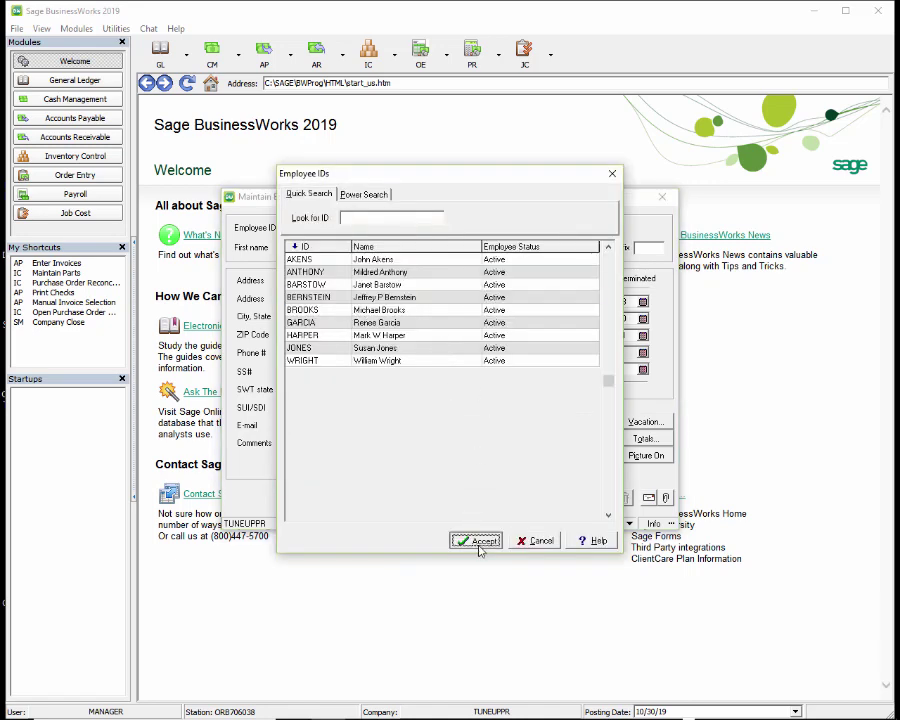
Set the employee's vacation hours to a rate of 80 and a start of 20.00, accept the changes, and close the record
{"action": "left_click", "coordinate": [645, 421]}
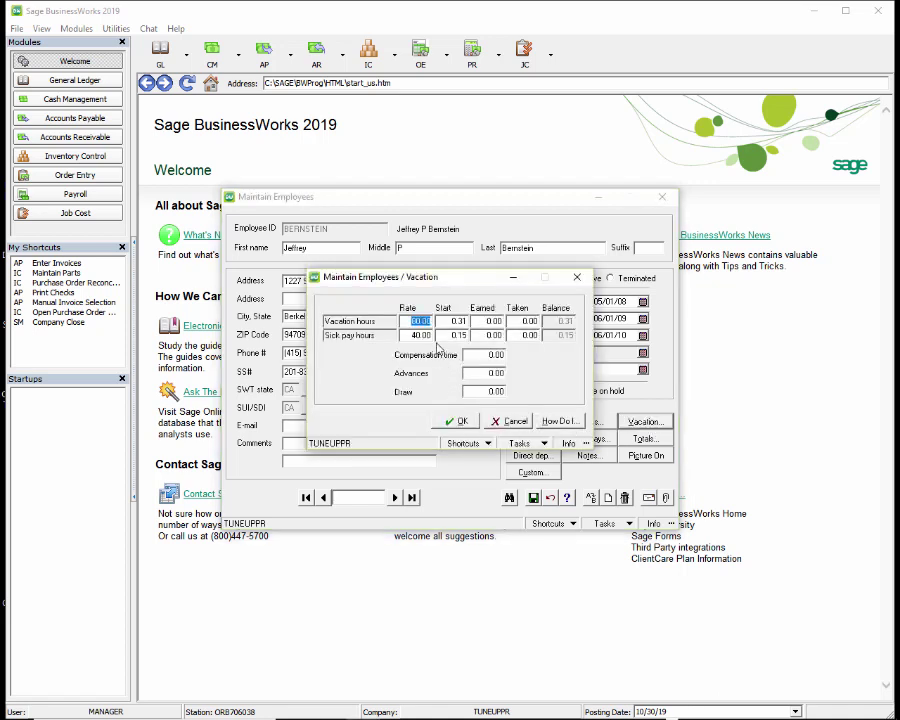
{"action": "type", "text": "80"}
{"action": "key", "text": "Tab"}
{"action": "type", "text": "20.00"}
{"action": "key", "text": "Tab"}
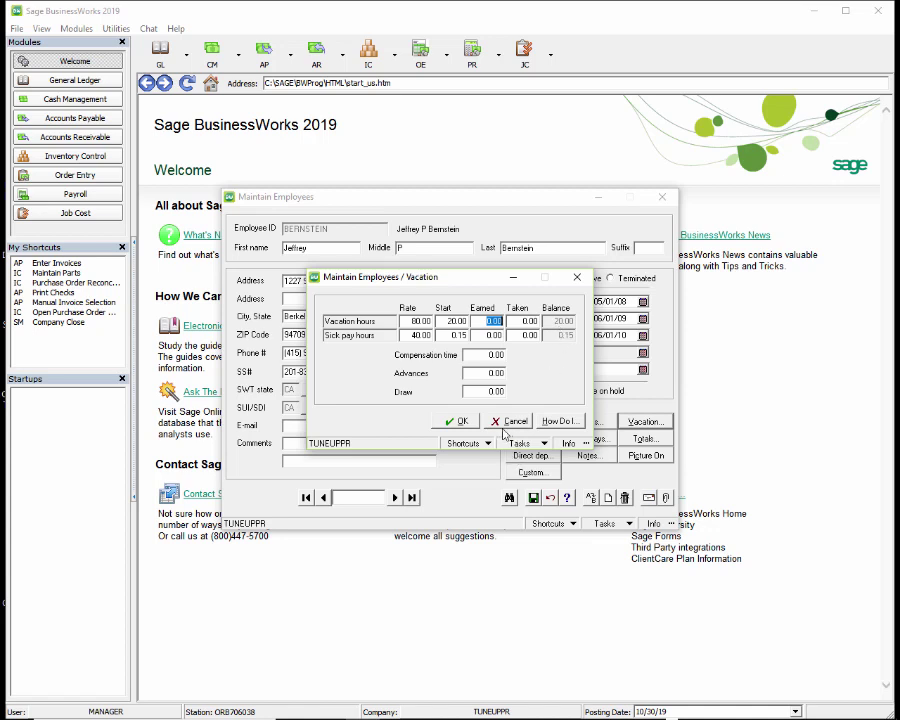
{"action": "left_click", "coordinate": [458, 421]}
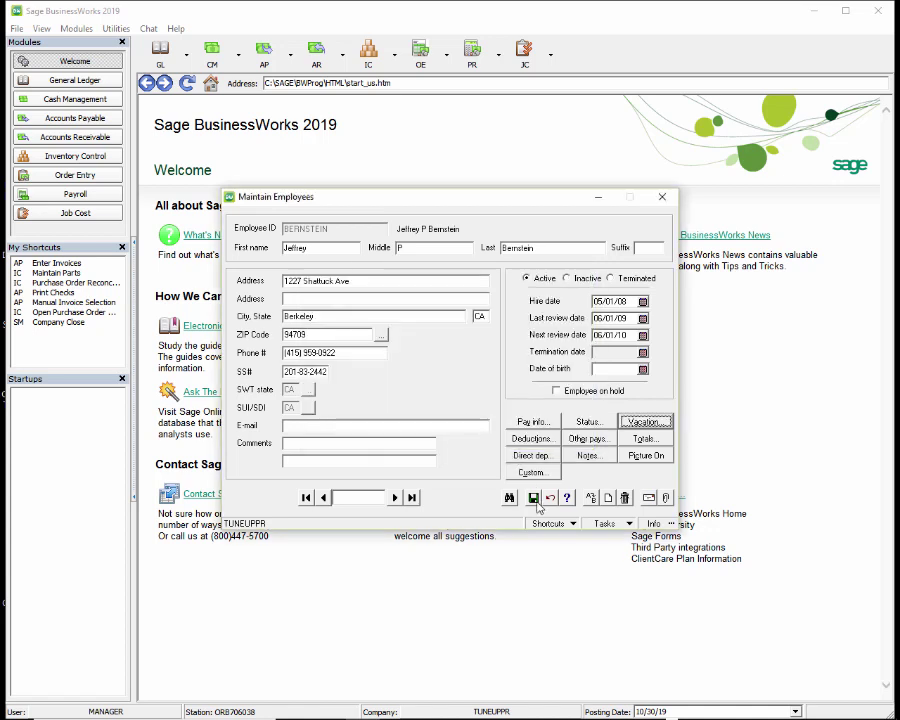
{"action": "key", "text": "Return"}
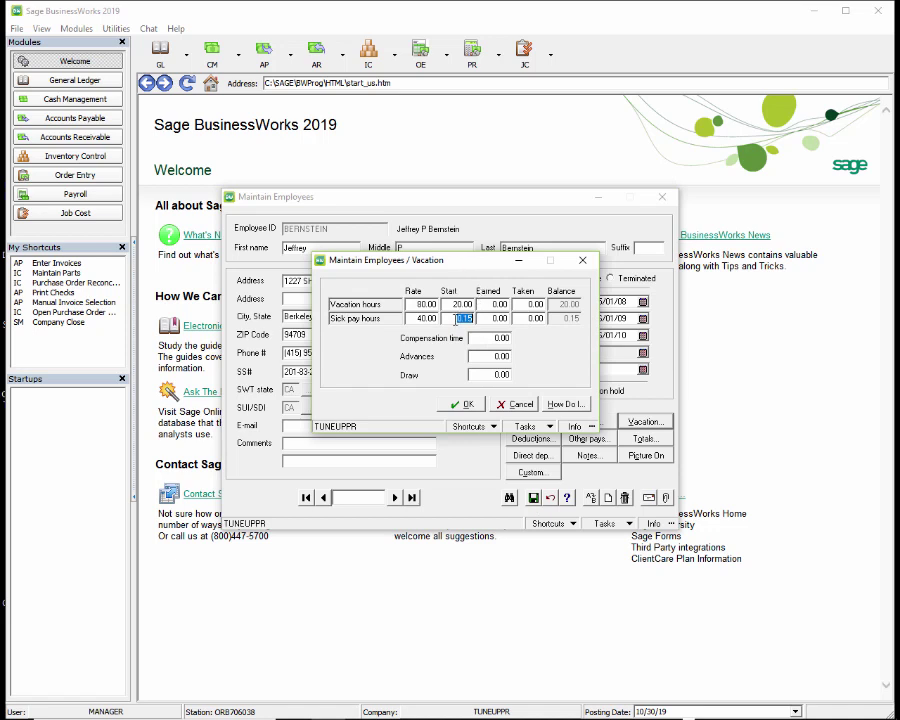
{"action": "left_click", "coordinate": [464, 403]}
{"action": "key", "text": "Escape"}
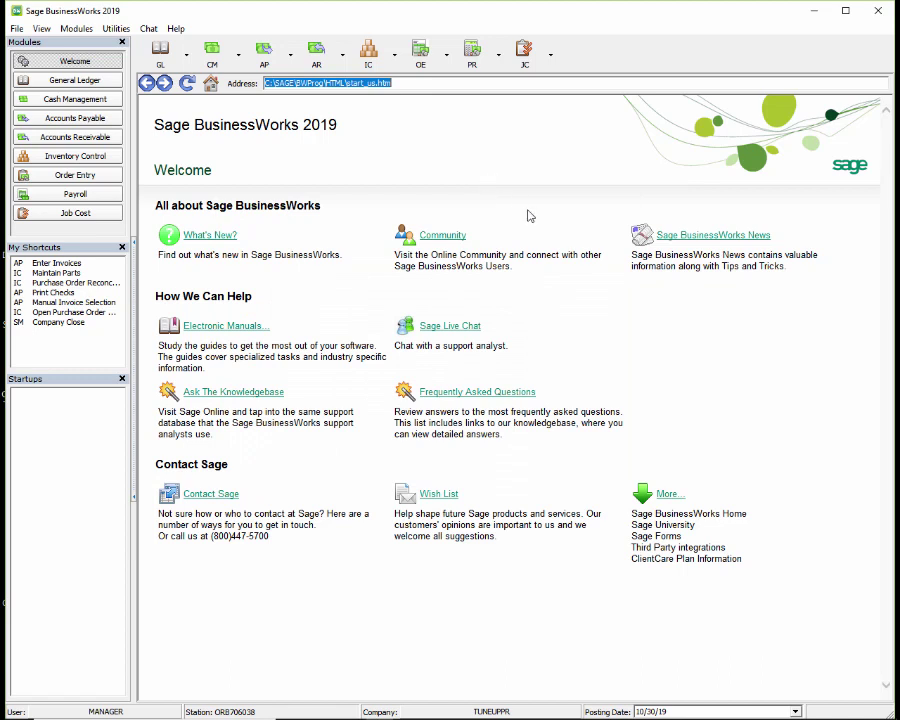
Run a global employee change setting sick pay start hours to 0.00 for all employees and departments, and close it
{"action": "left_click", "coordinate": [498, 58]}
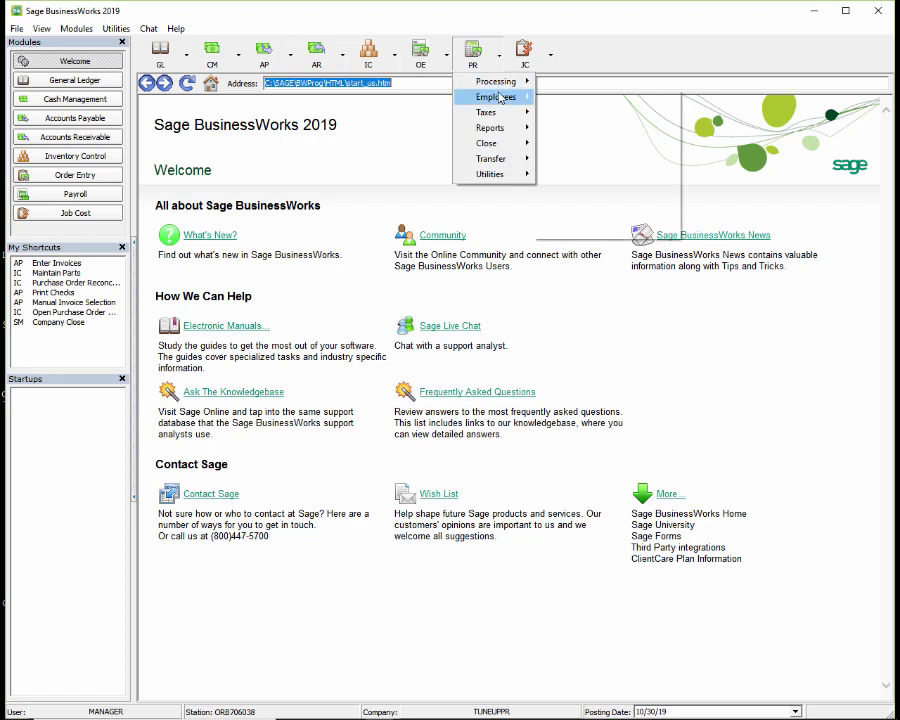
{"action": "mouse_move", "coordinate": [496, 96]}
{"action": "left_click", "coordinate": [603, 113]}
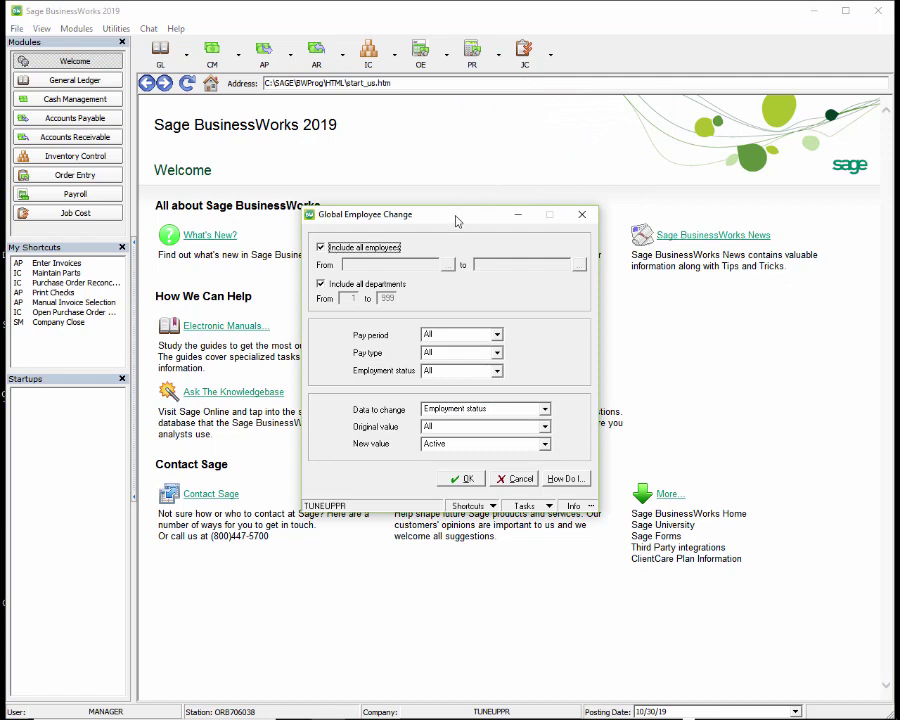
{"action": "left_click_drag", "start_coordinate": [456, 214], "coordinate": [460, 174]}
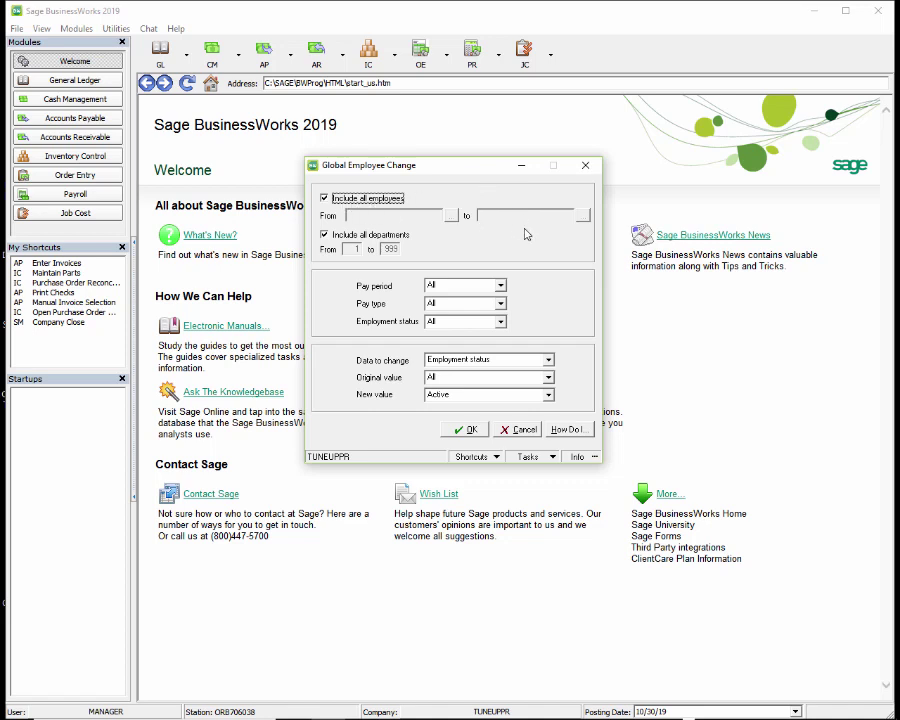
{"action": "left_click", "coordinate": [548, 360]}
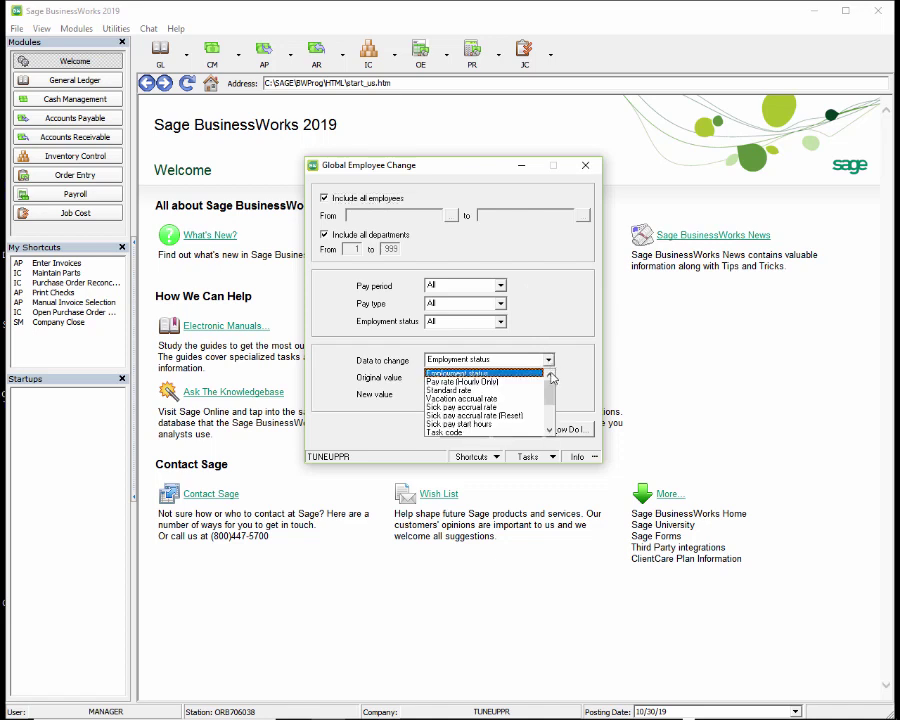
{"action": "left_click", "coordinate": [501, 426]}
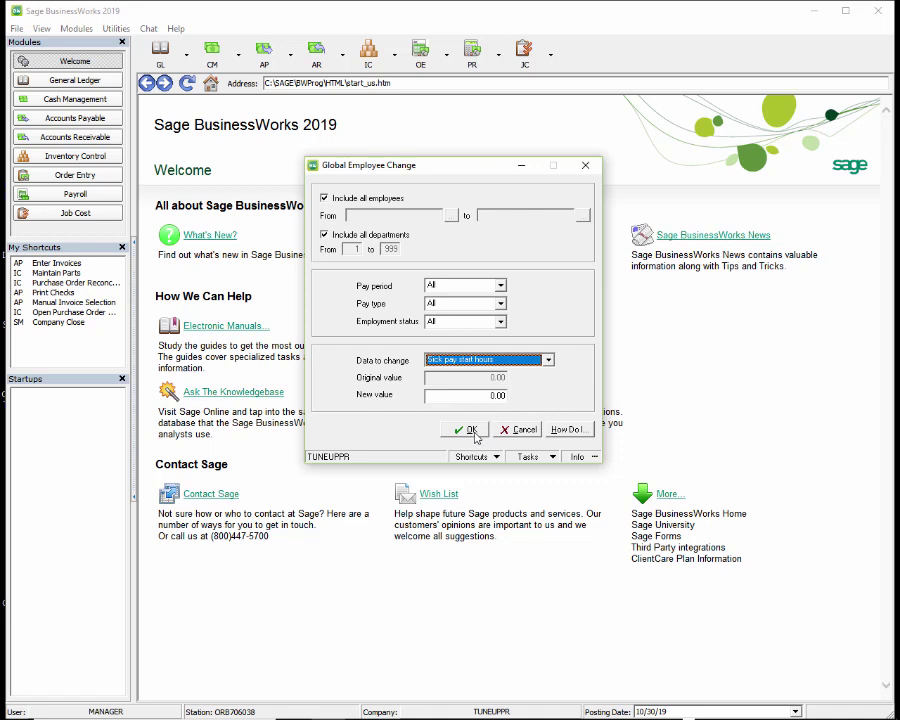
{"action": "left_click", "coordinate": [467, 430]}
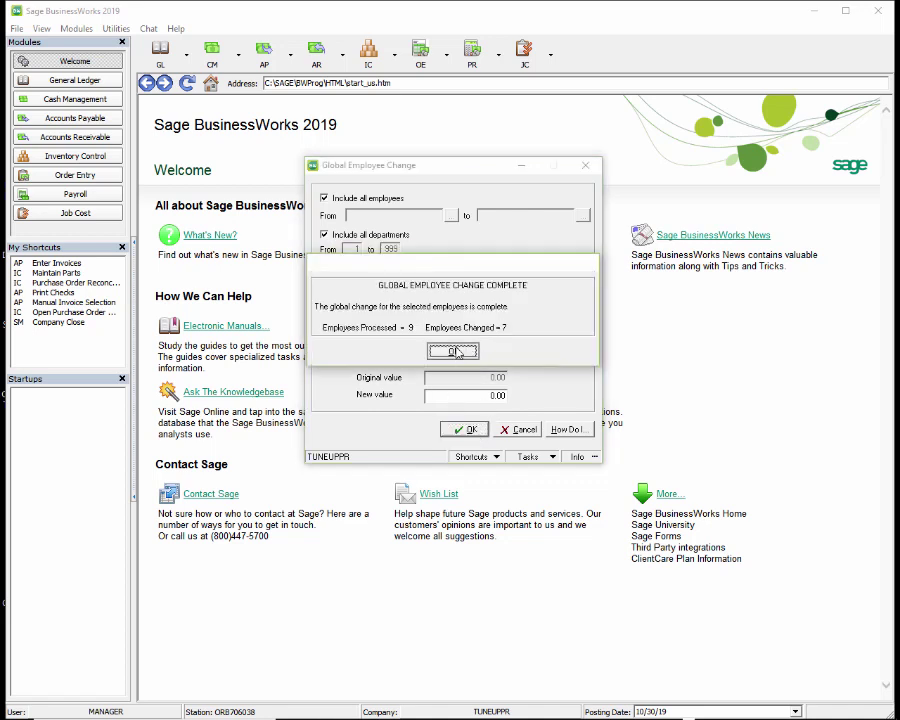
{"action": "left_click", "coordinate": [453, 351]}
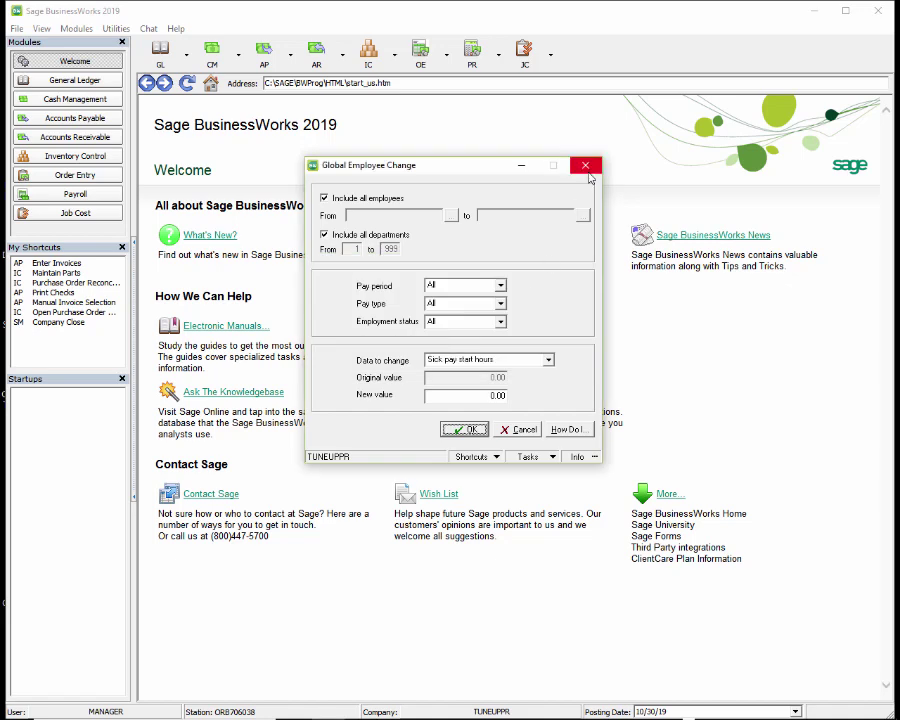
{"action": "left_click", "coordinate": [590, 168]}
Preview the Vacation Sick Pay Report by Employee ID to check the start hours and balances, and close the preview
{"action": "left_click", "coordinate": [475, 58]}
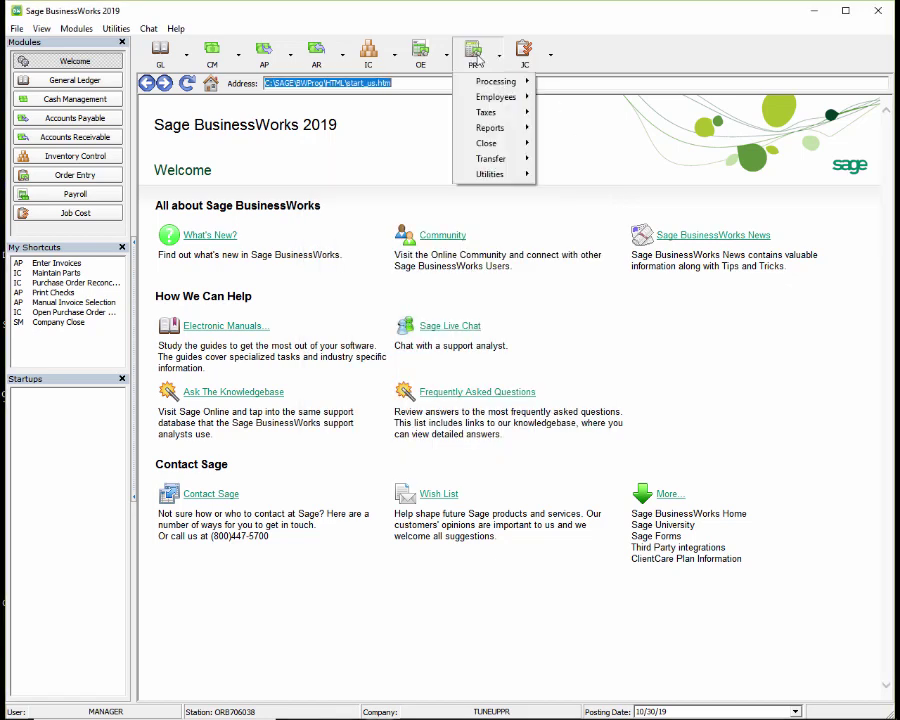
{"action": "mouse_move", "coordinate": [492, 130]}
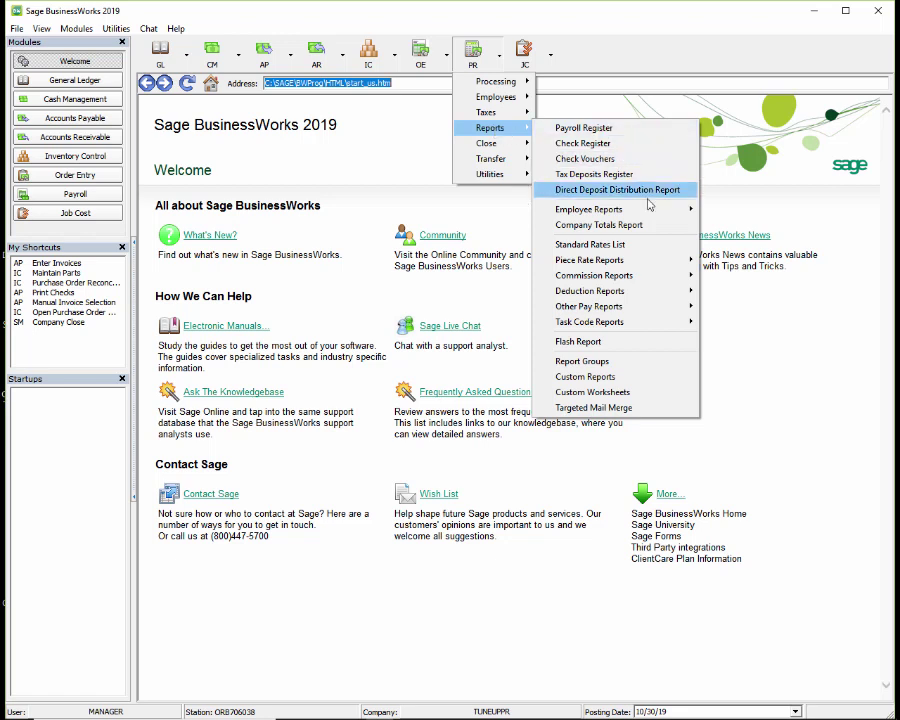
{"action": "mouse_move", "coordinate": [632, 217]}
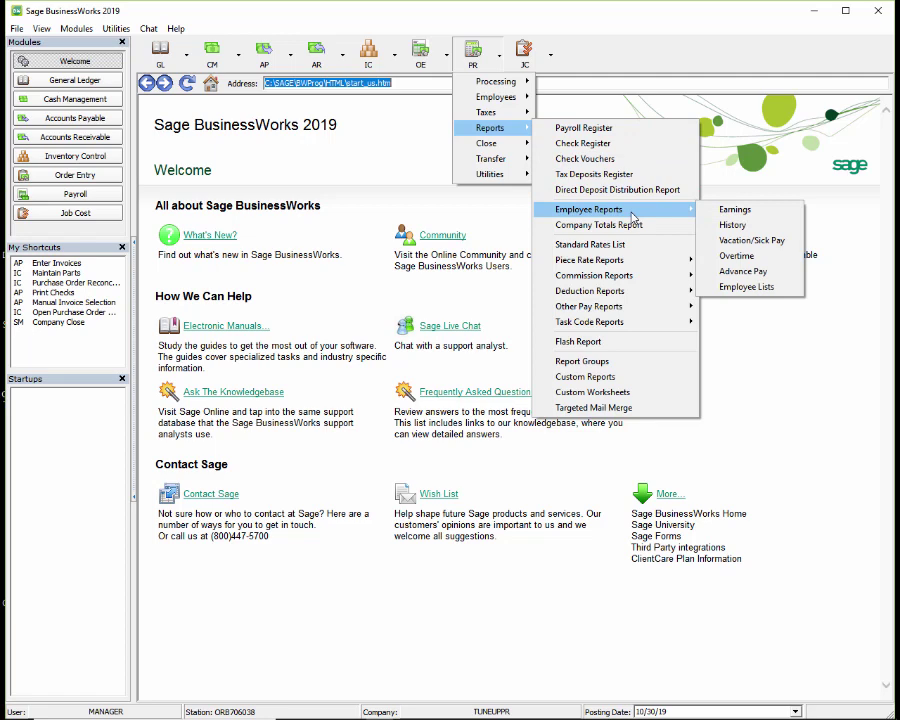
{"action": "left_click", "coordinate": [732, 245]}
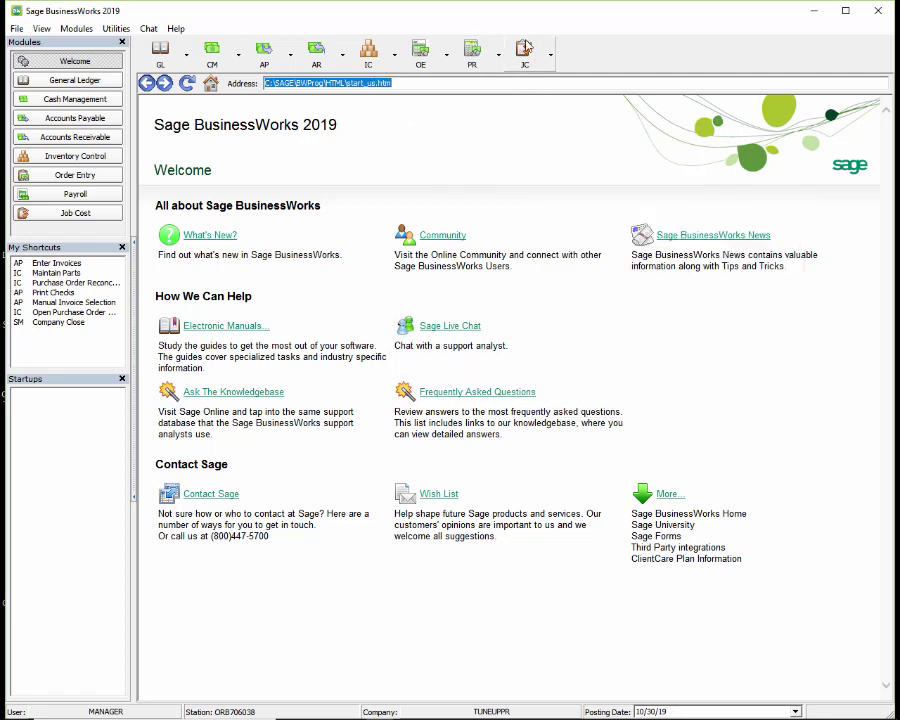
{"action": "left_click", "coordinate": [505, 441]}
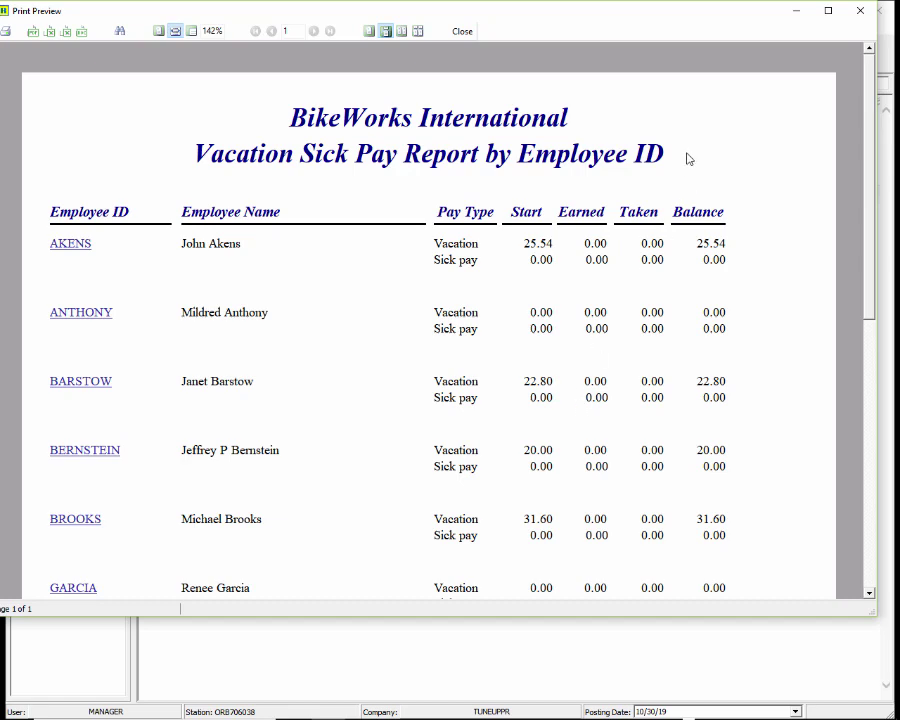
{"action": "left_click", "coordinate": [462, 31]}
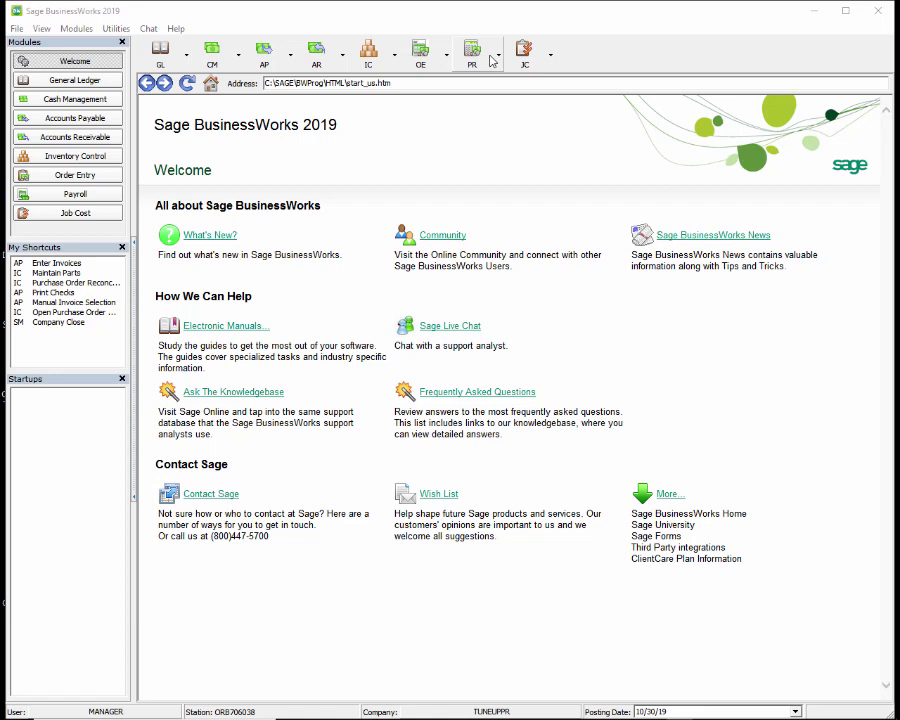
Set the vacation hours rate to 80 in the first employee's record
{"action": "left_click", "coordinate": [495, 58]}
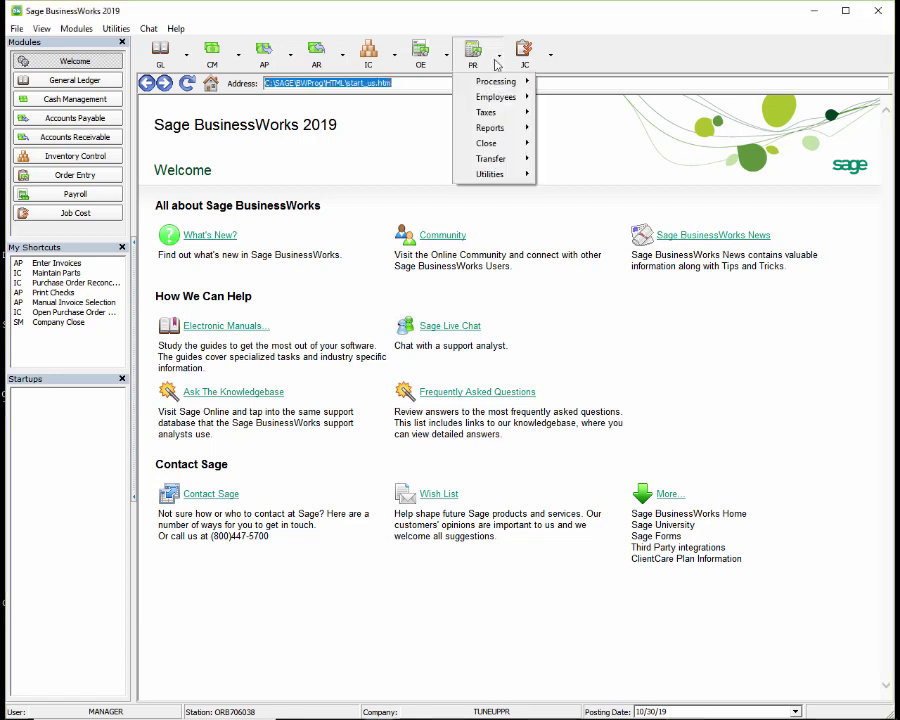
{"action": "mouse_move", "coordinate": [502, 101]}
{"action": "left_click", "coordinate": [565, 97]}
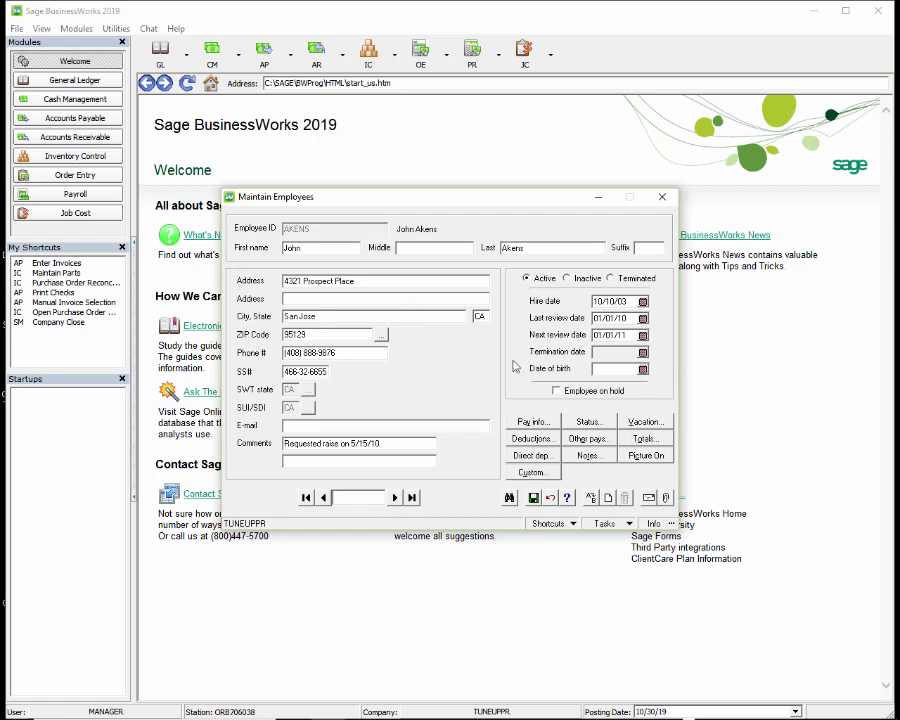
{"action": "left_click", "coordinate": [645, 422]}
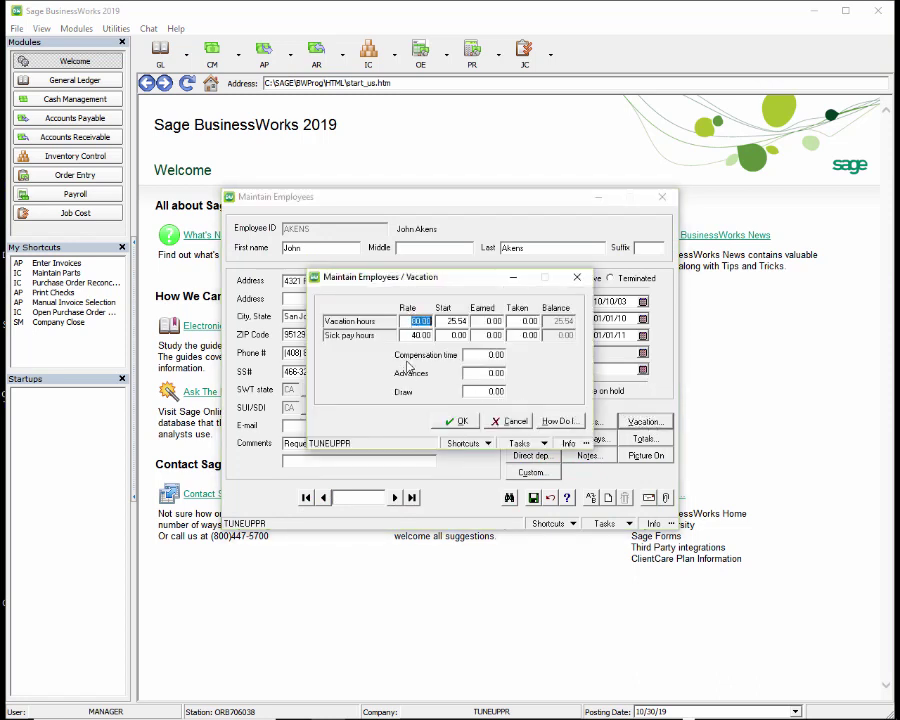
{"action": "type", "text": "80"}
{"action": "key", "text": "Tab"}
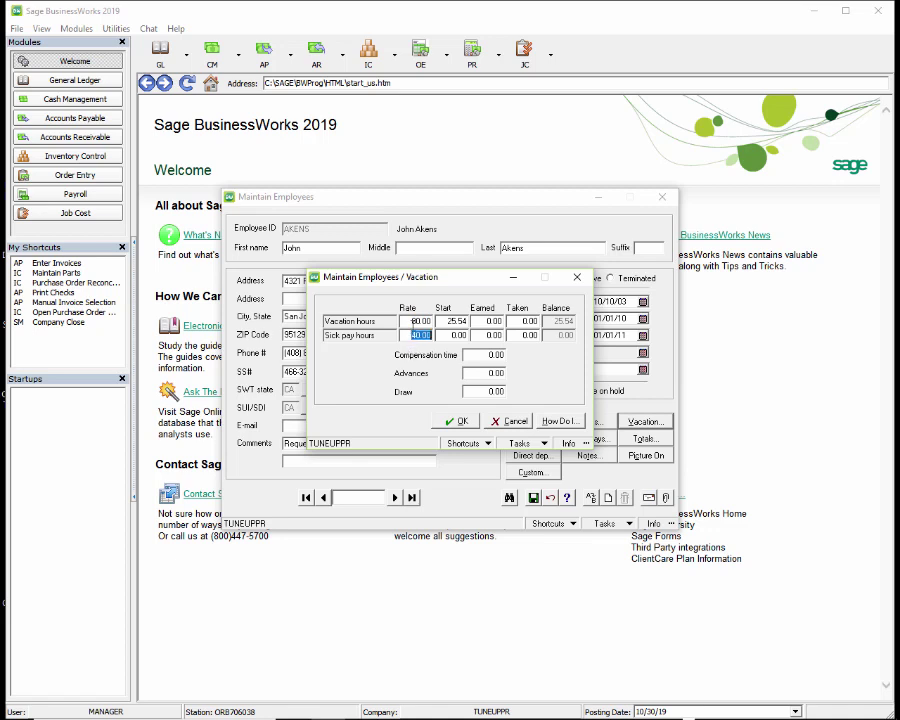
{"action": "left_click", "coordinate": [414, 321]}
{"action": "type", "text": "40"}
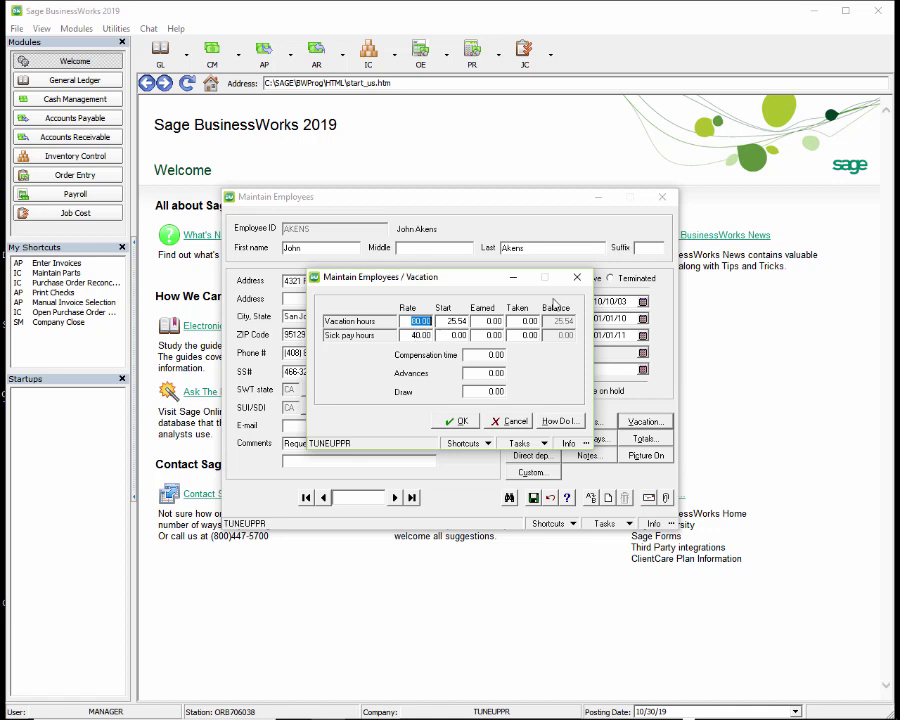